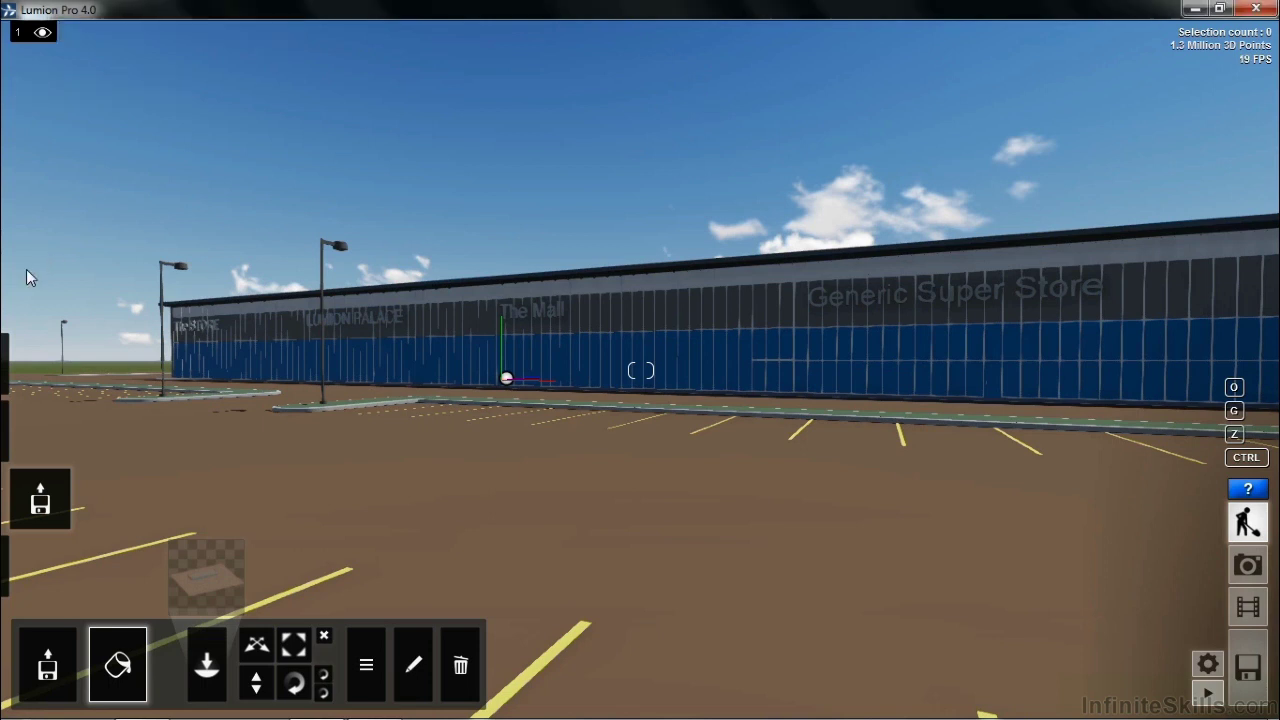
# Open the building model's materials and add a Color material to the dark upper facade panels.
pyautogui.moveTo(40, 505)
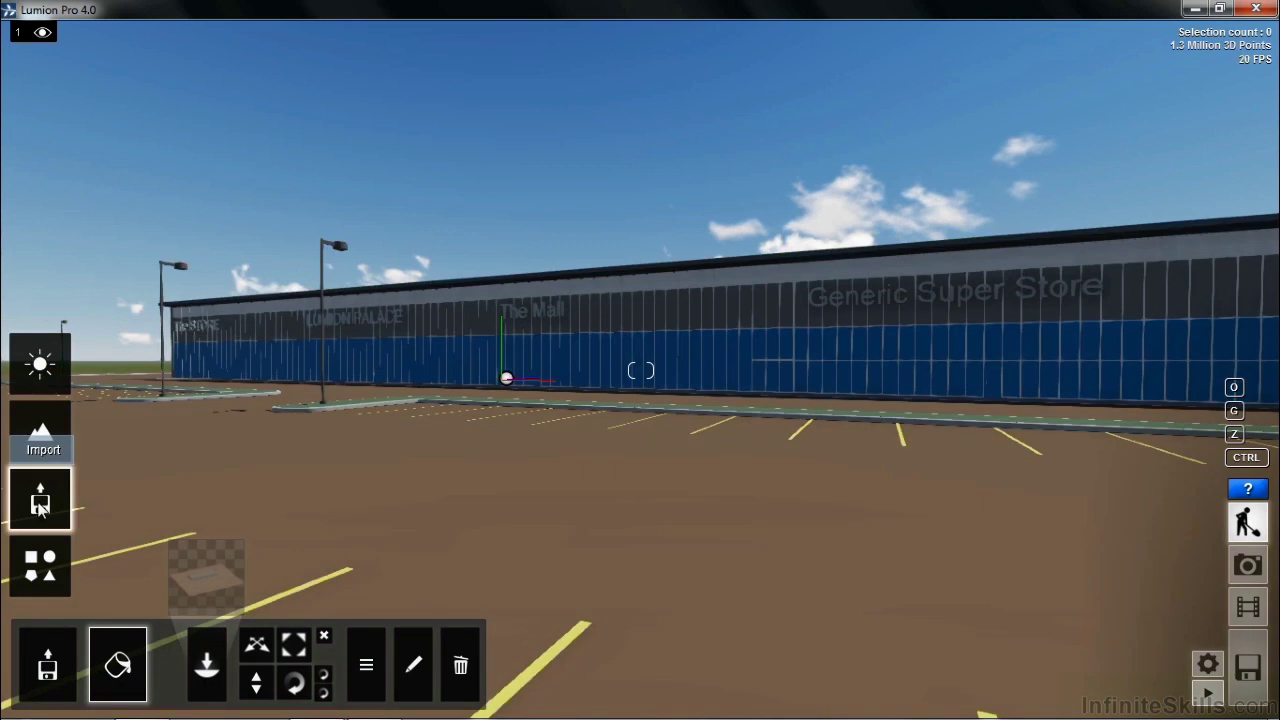
pyautogui.click(117, 682)
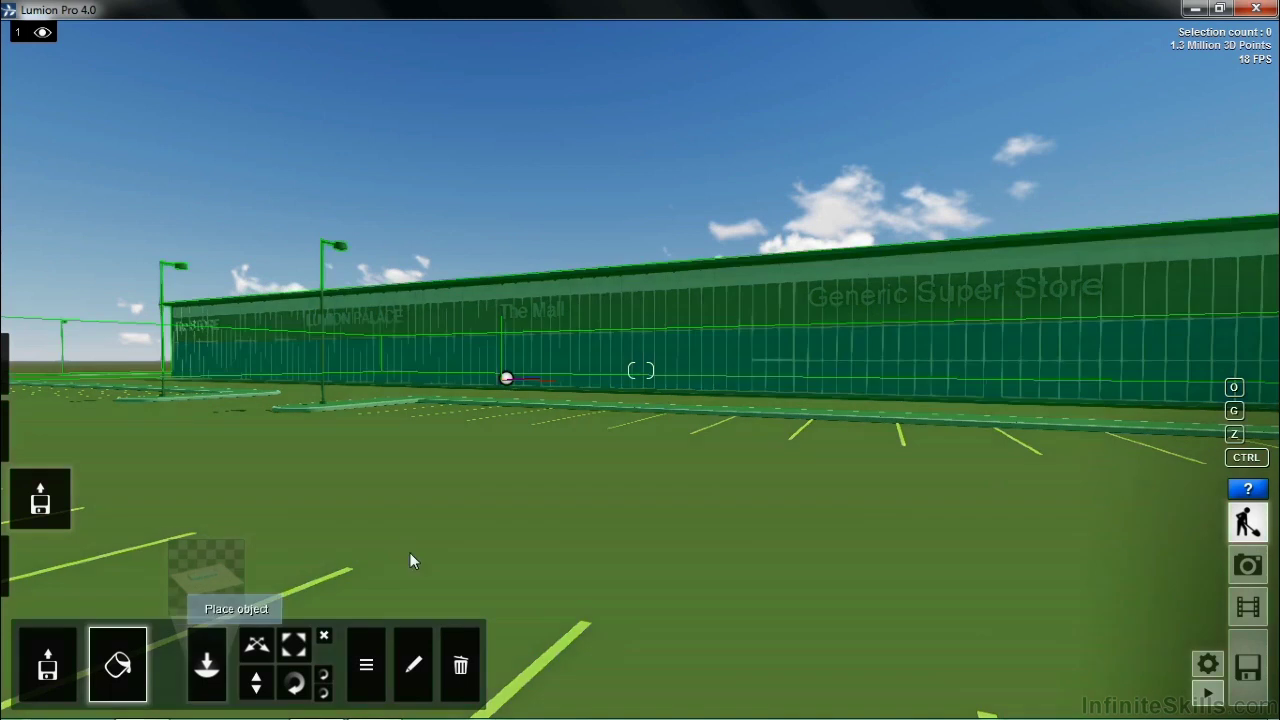
pyautogui.click(563, 418)
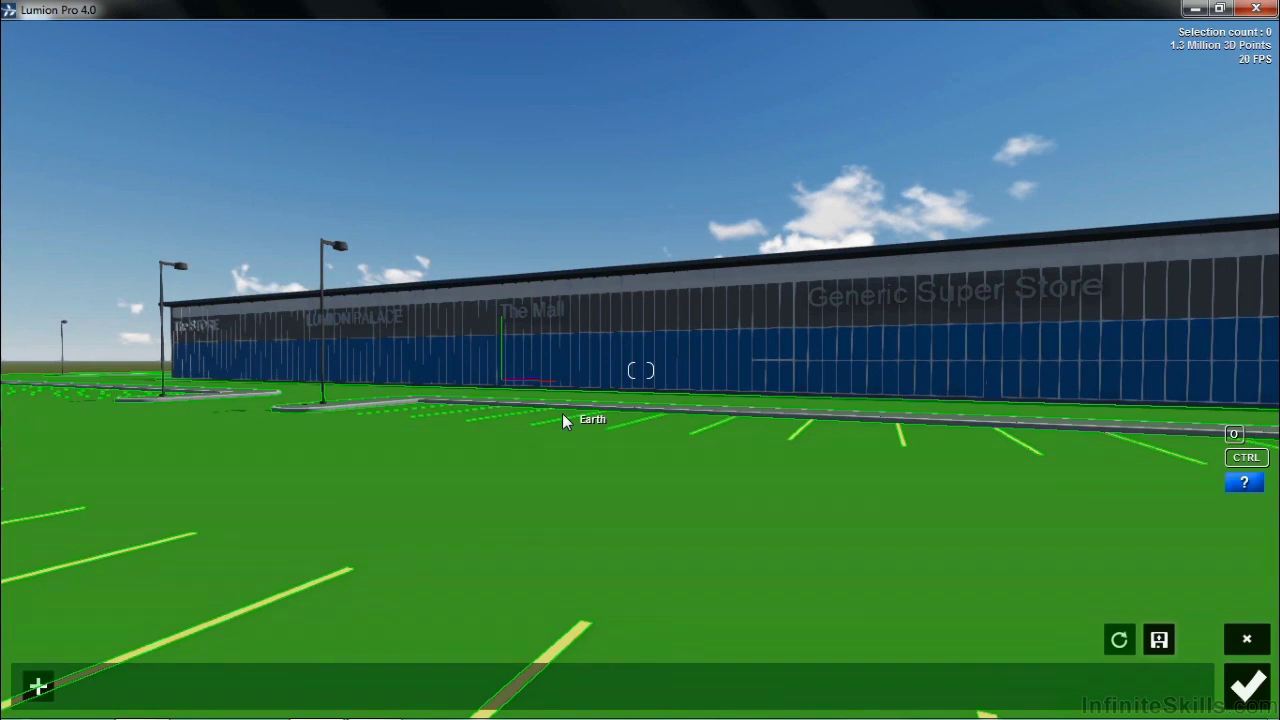
pyautogui.click(38, 687)
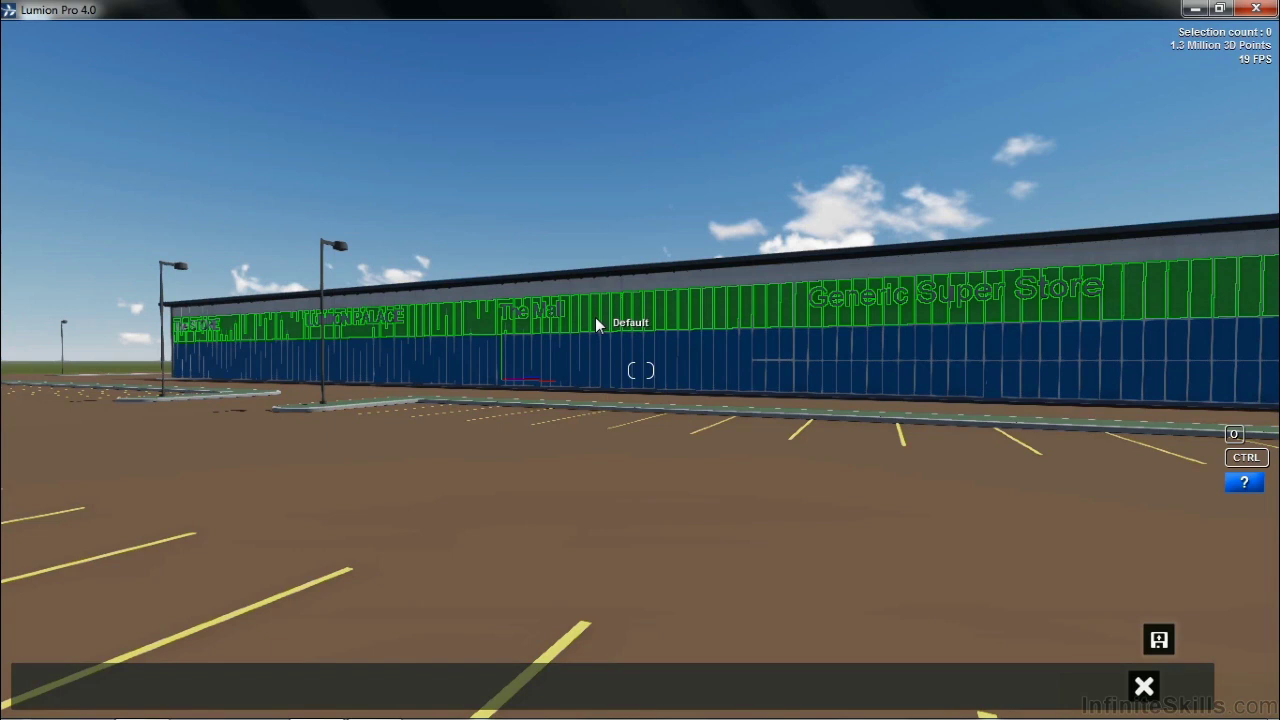
pyautogui.click(594, 318)
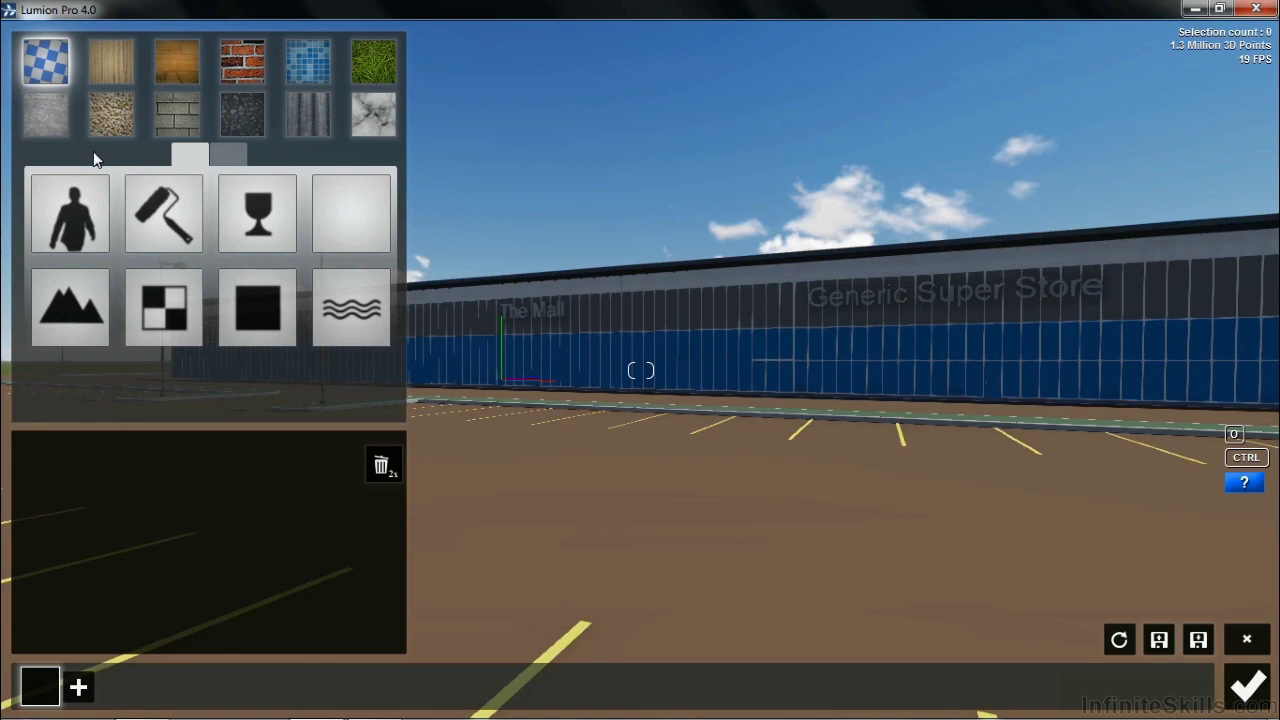
pyautogui.click(162, 223)
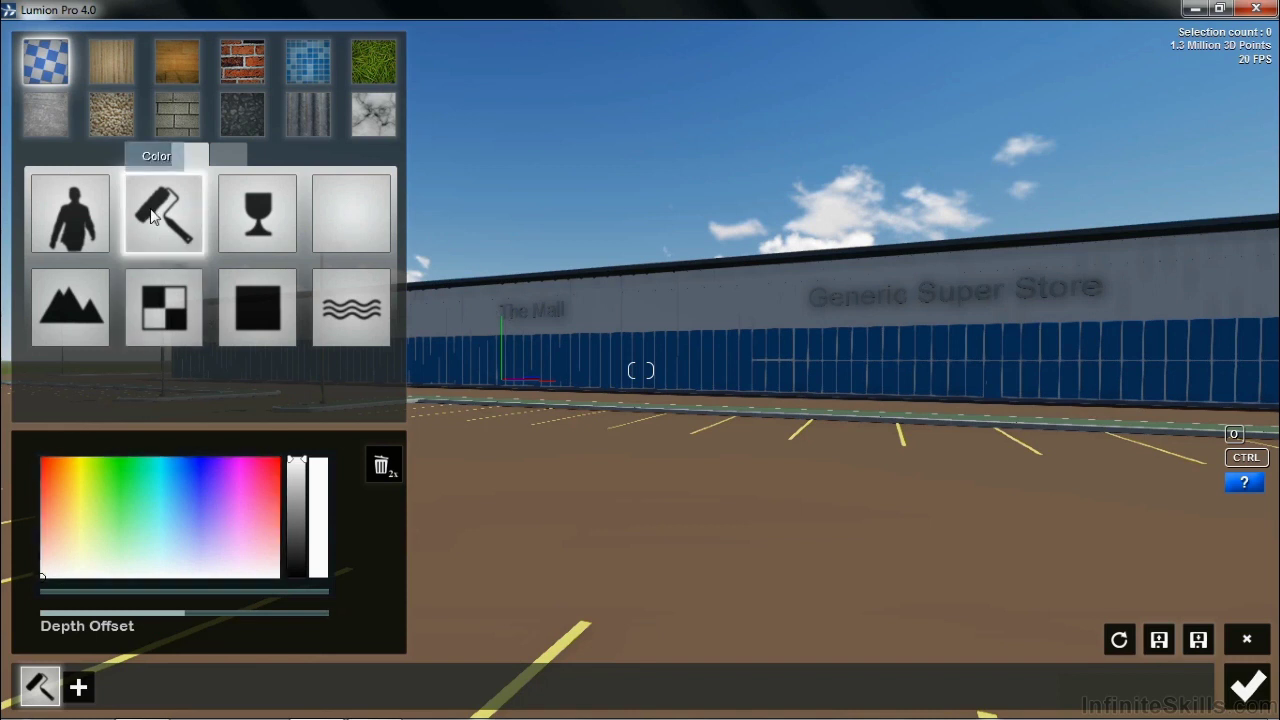
# Set the upper facade panels' color to a slightly darkened teal green and save the material change.
pyautogui.click(129, 481)
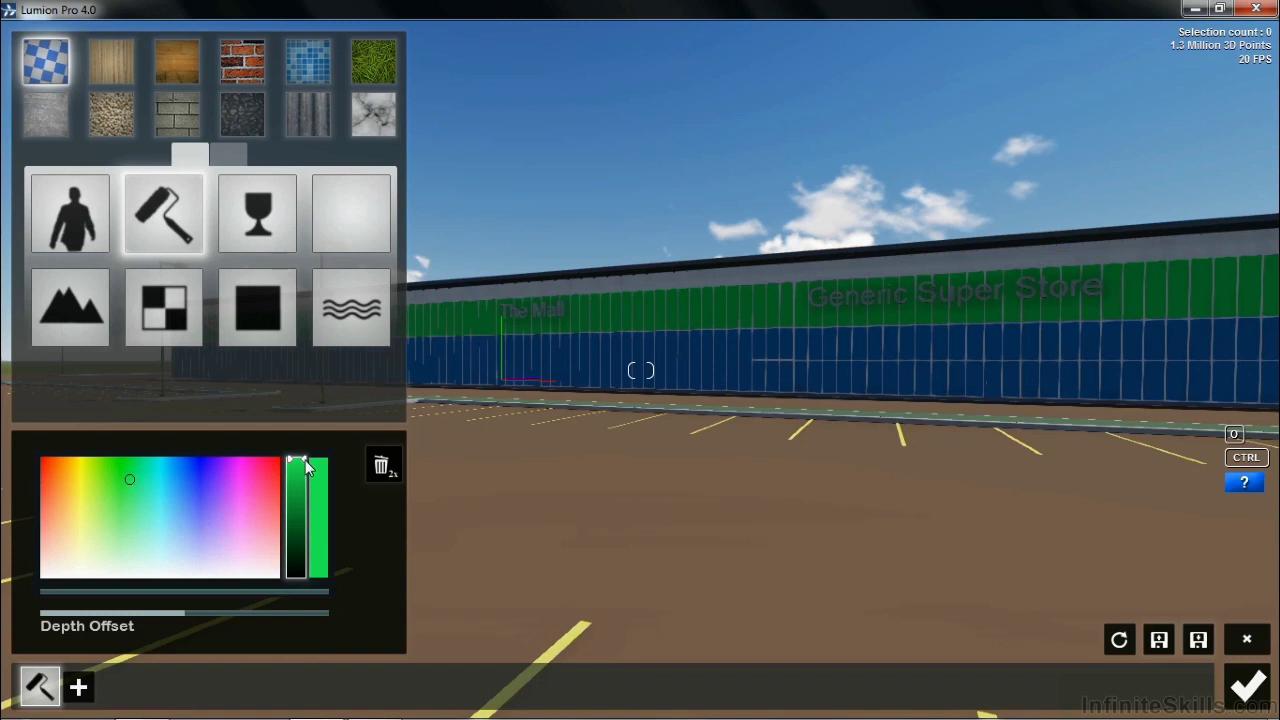
pyautogui.moveTo(306, 466)
pyautogui.mouseDown()
pyautogui.moveTo(305, 575)
pyautogui.moveTo(309, 467)
pyautogui.mouseUp()
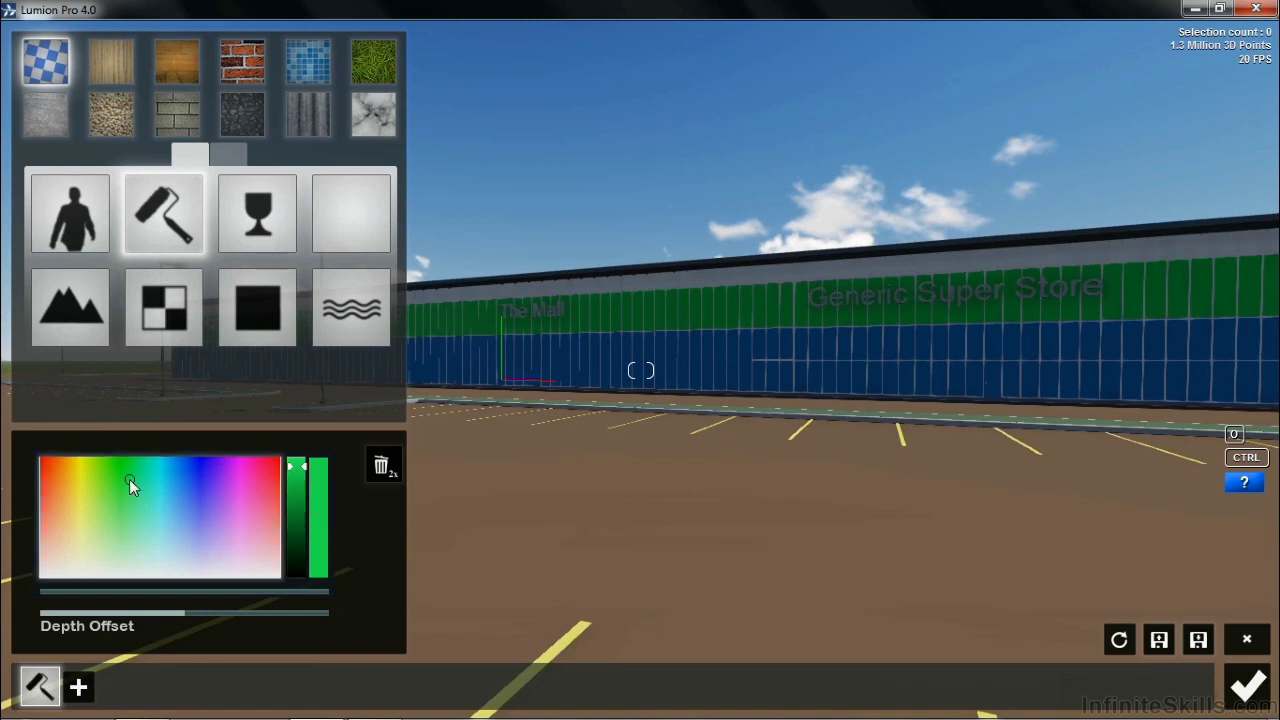
pyautogui.moveTo(129, 483)
pyautogui.mouseDown()
pyautogui.moveTo(82, 517)
pyautogui.moveTo(106, 475)
pyautogui.moveTo(135, 499)
pyautogui.moveTo(127, 538)
pyautogui.moveTo(142, 543)
pyautogui.moveTo(255, 488)
pyautogui.moveTo(206, 471)
pyautogui.moveTo(81, 473)
pyautogui.moveTo(151, 508)
pyautogui.moveTo(143, 480)
pyautogui.moveTo(143, 500)
pyautogui.mouseUp()
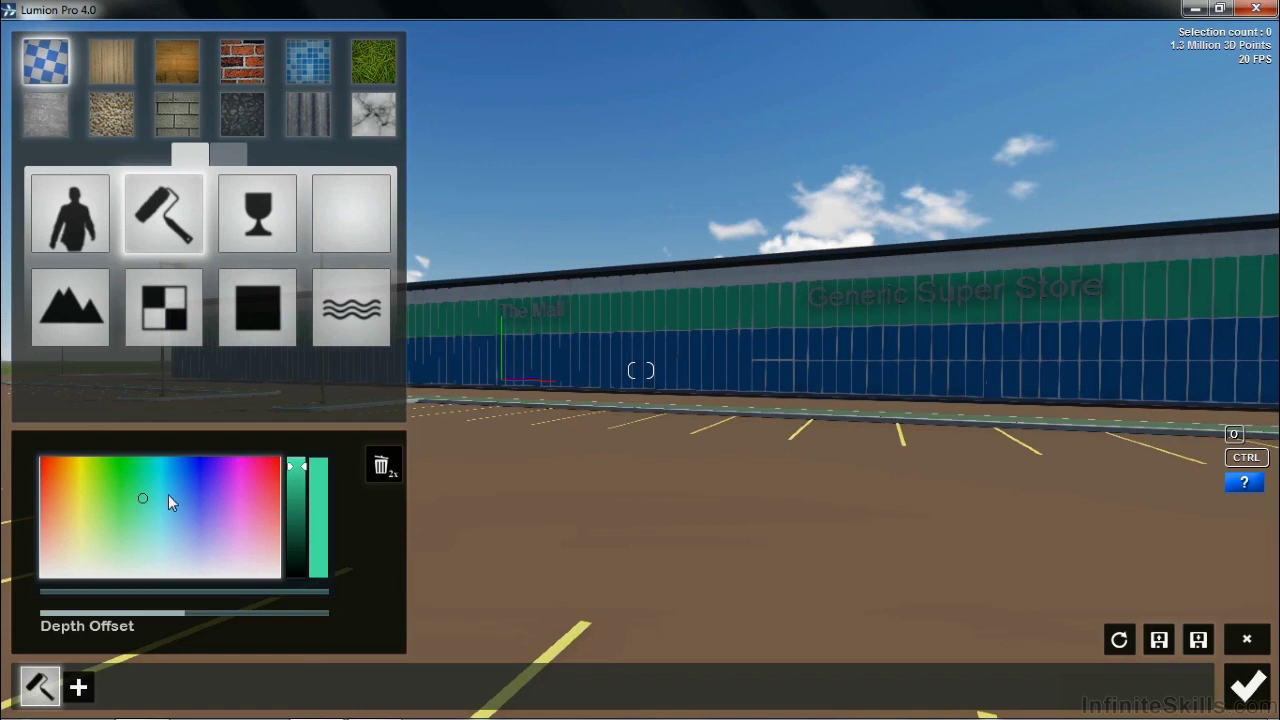
pyautogui.click(1247, 688)
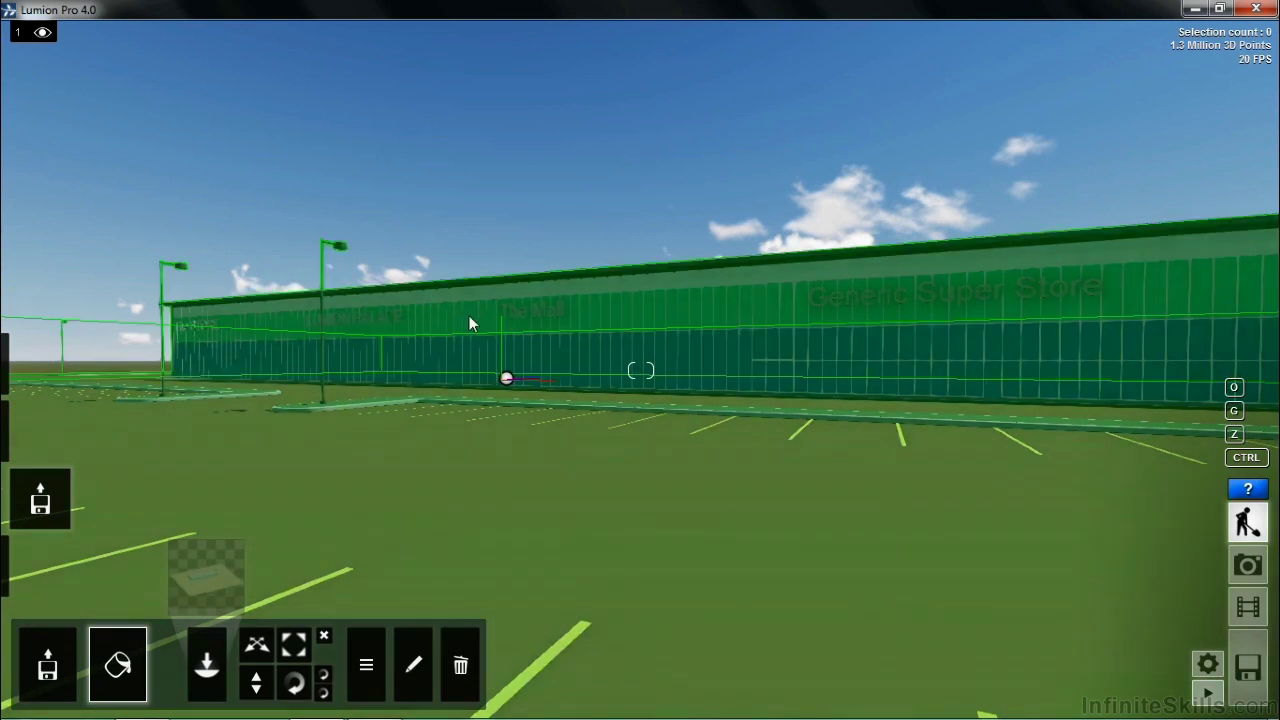
# Reopen the building's materials and add a Lightmap material to "The Mall" sign lettering.
pyautogui.scroll(2, 496, 320)
pyautogui.press('w')
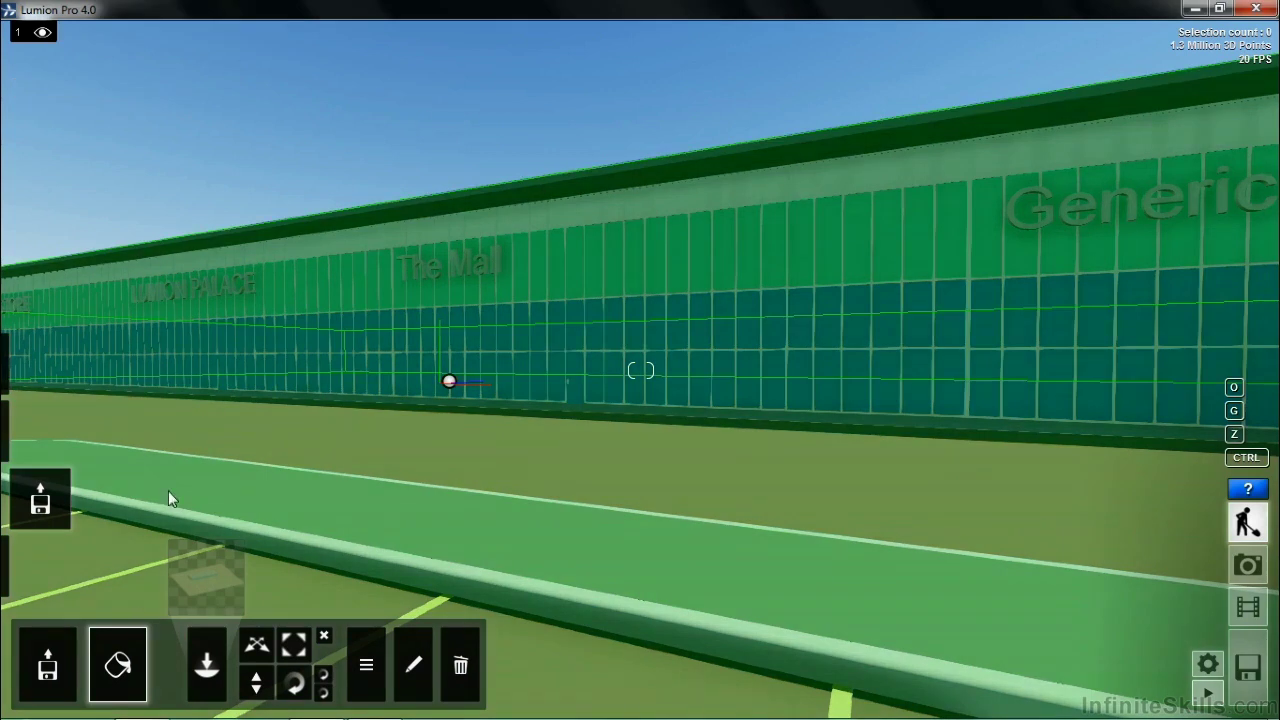
pyautogui.click(117, 676)
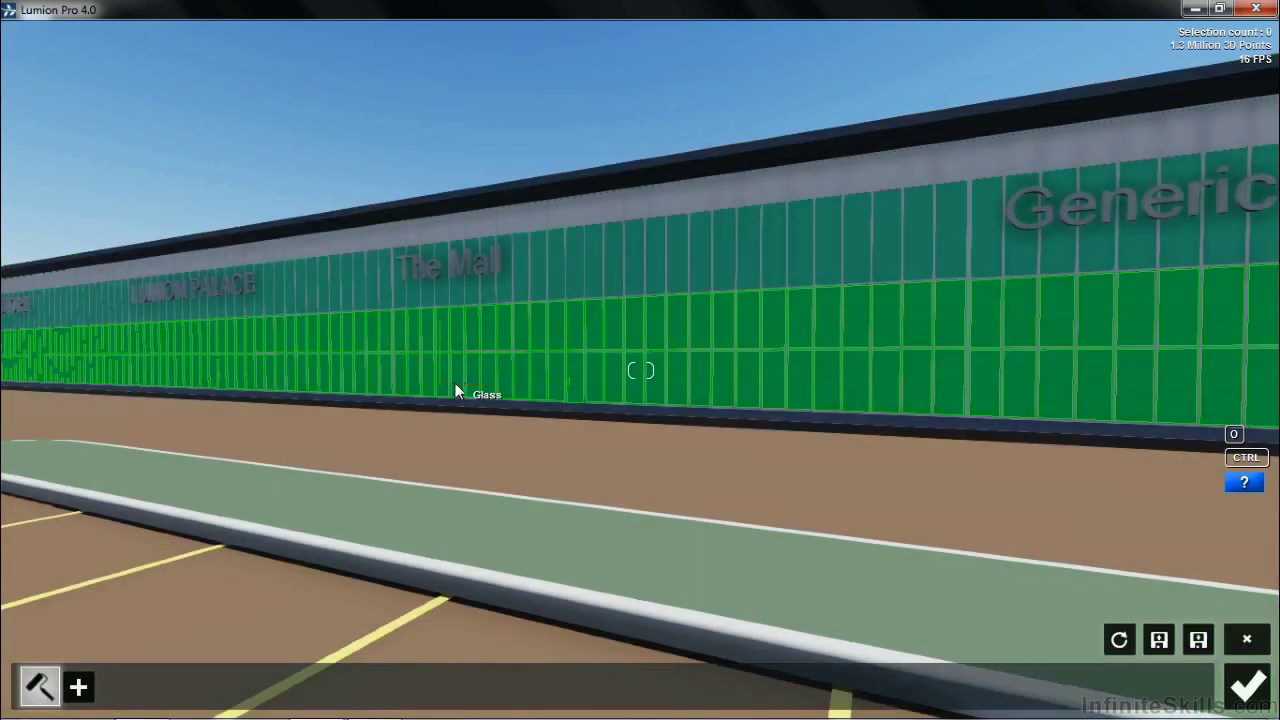
pyautogui.click(548, 308)
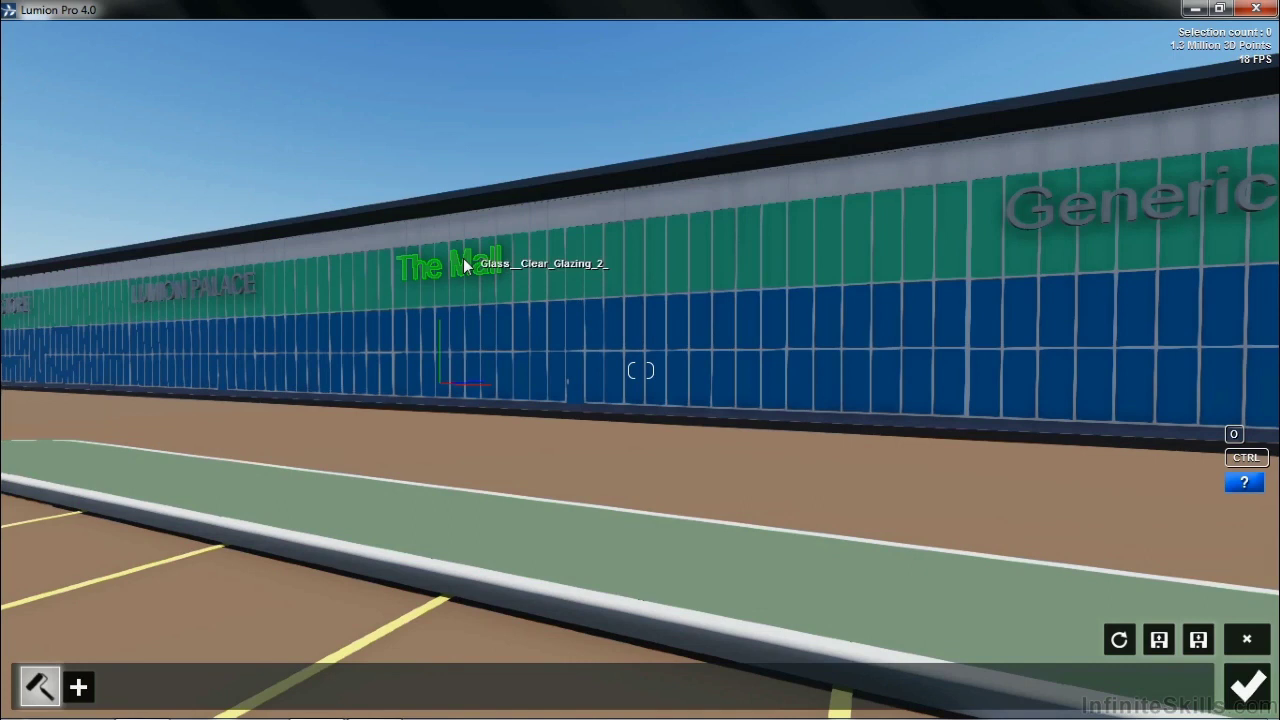
pyautogui.click(79, 688)
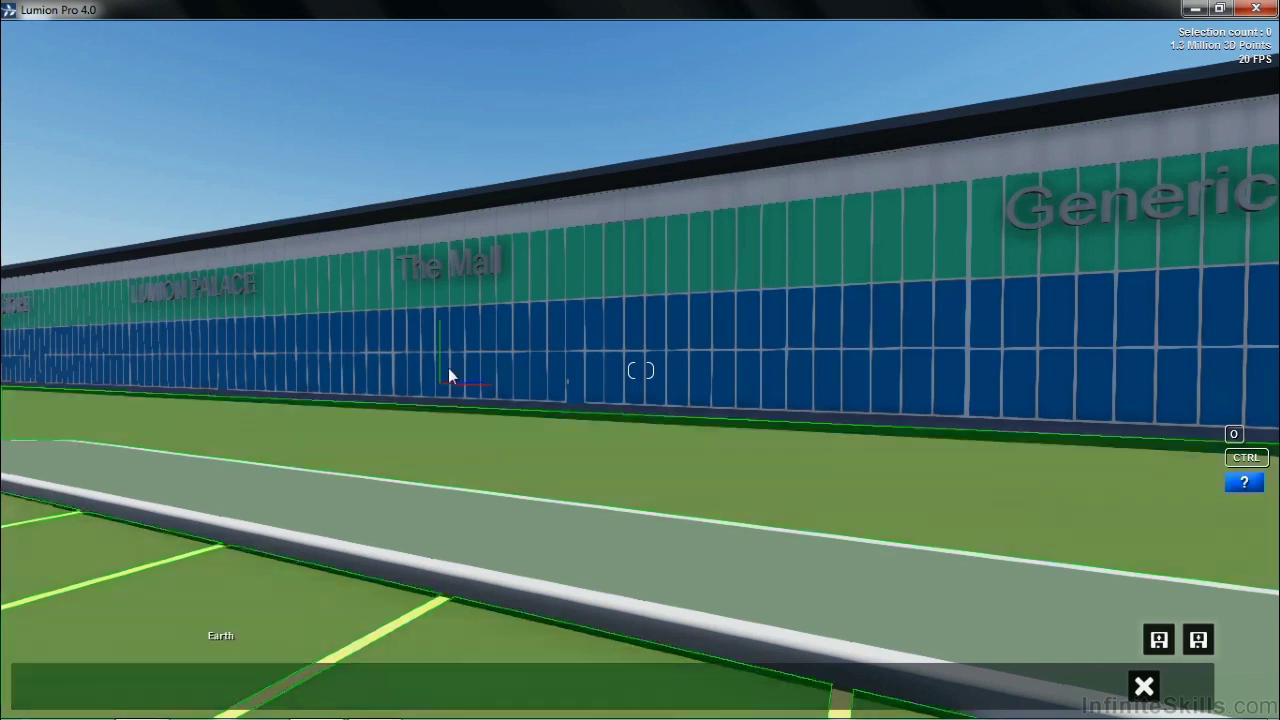
pyautogui.click(491, 270)
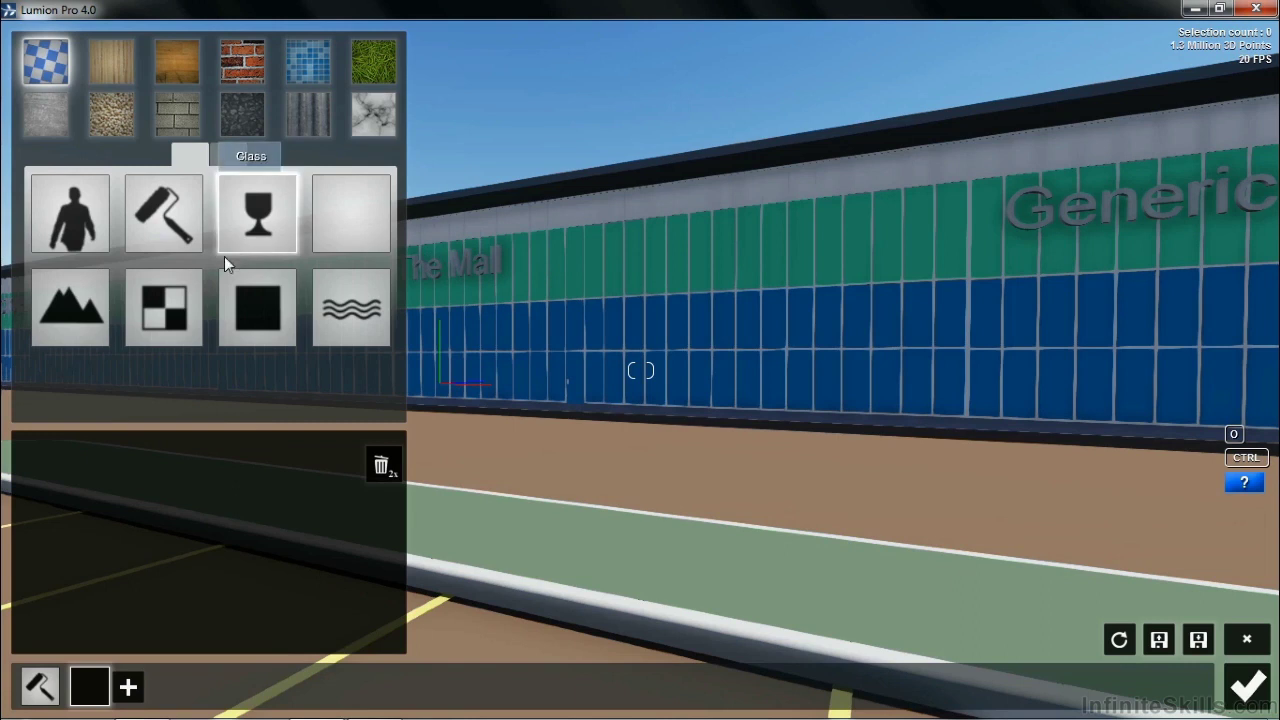
pyautogui.click(155, 310)
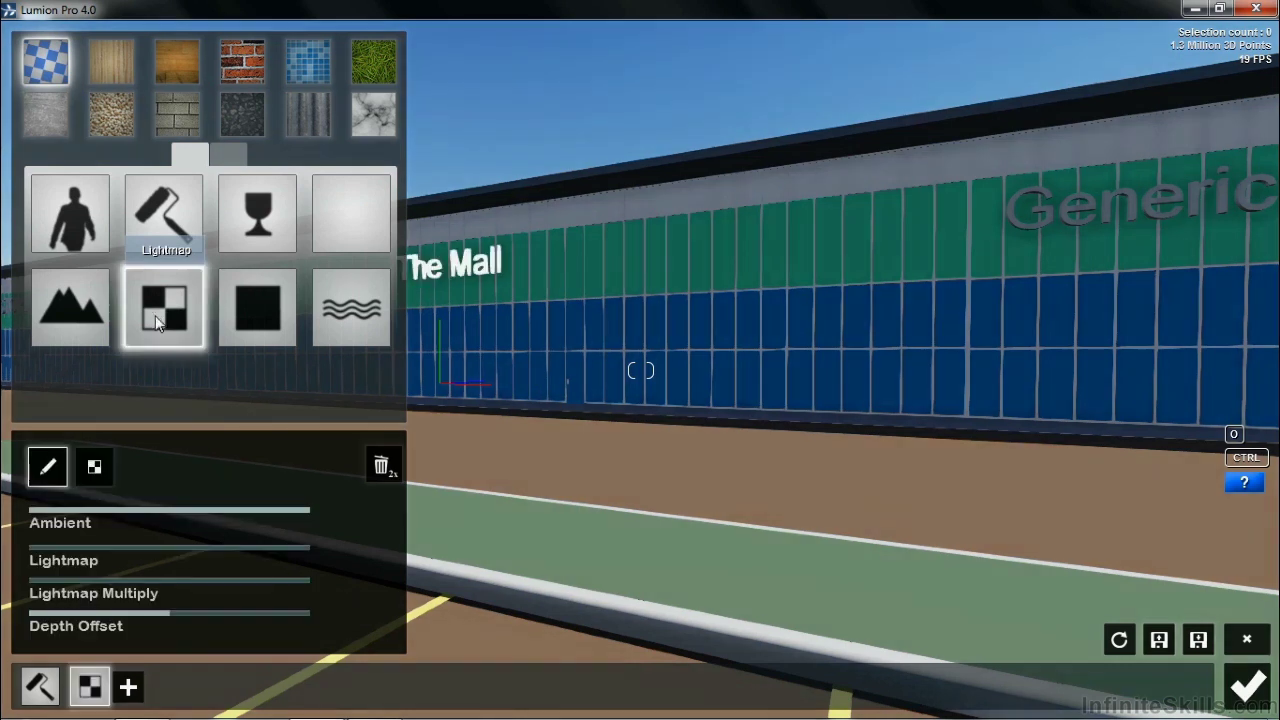
# Test the Ambient level of "The Mall" sign at minimum, return it to maximum, and save the material.
pyautogui.moveTo(37, 514)
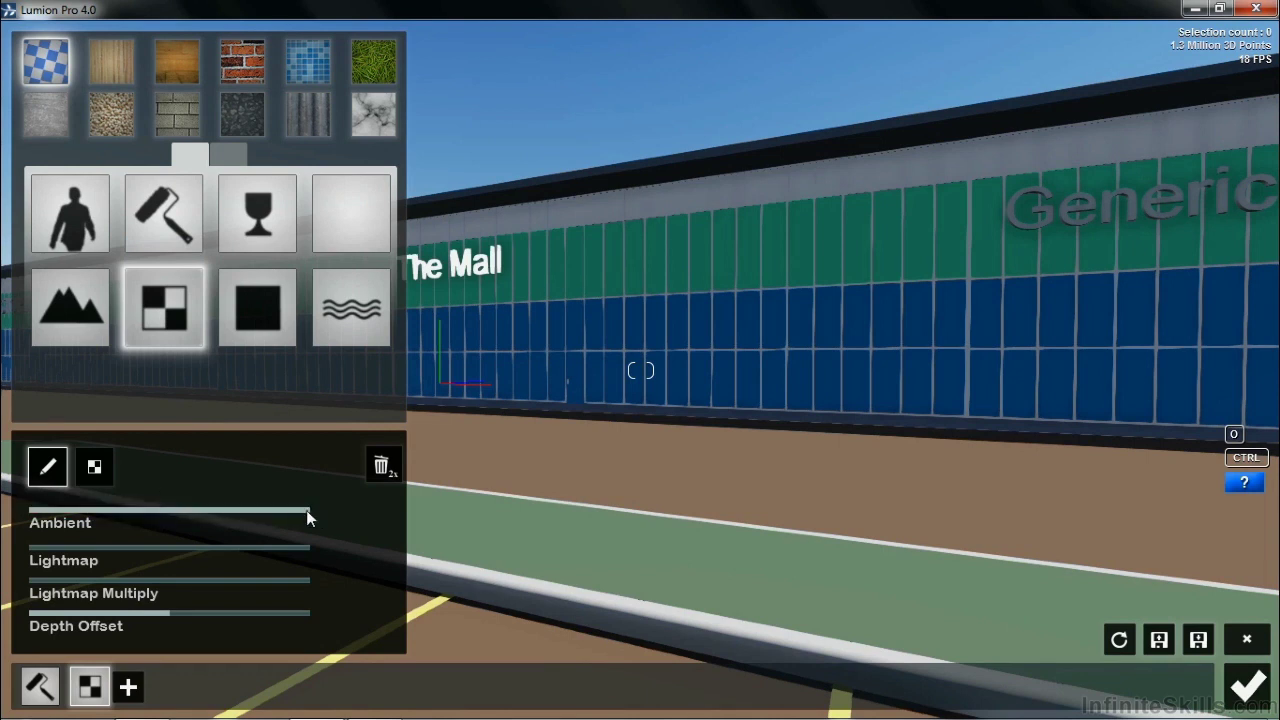
pyautogui.moveTo(301, 511); pyautogui.dragTo(33, 510)
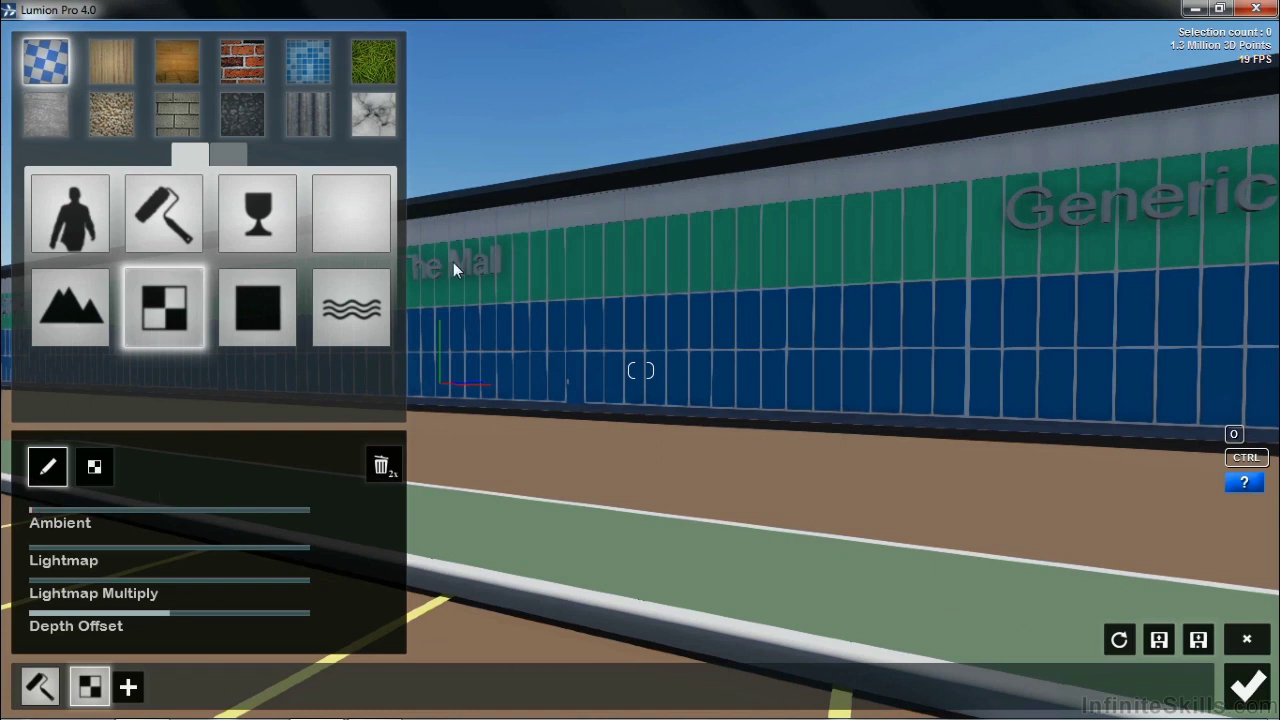
pyautogui.moveTo(48, 512); pyautogui.dragTo(318, 510)
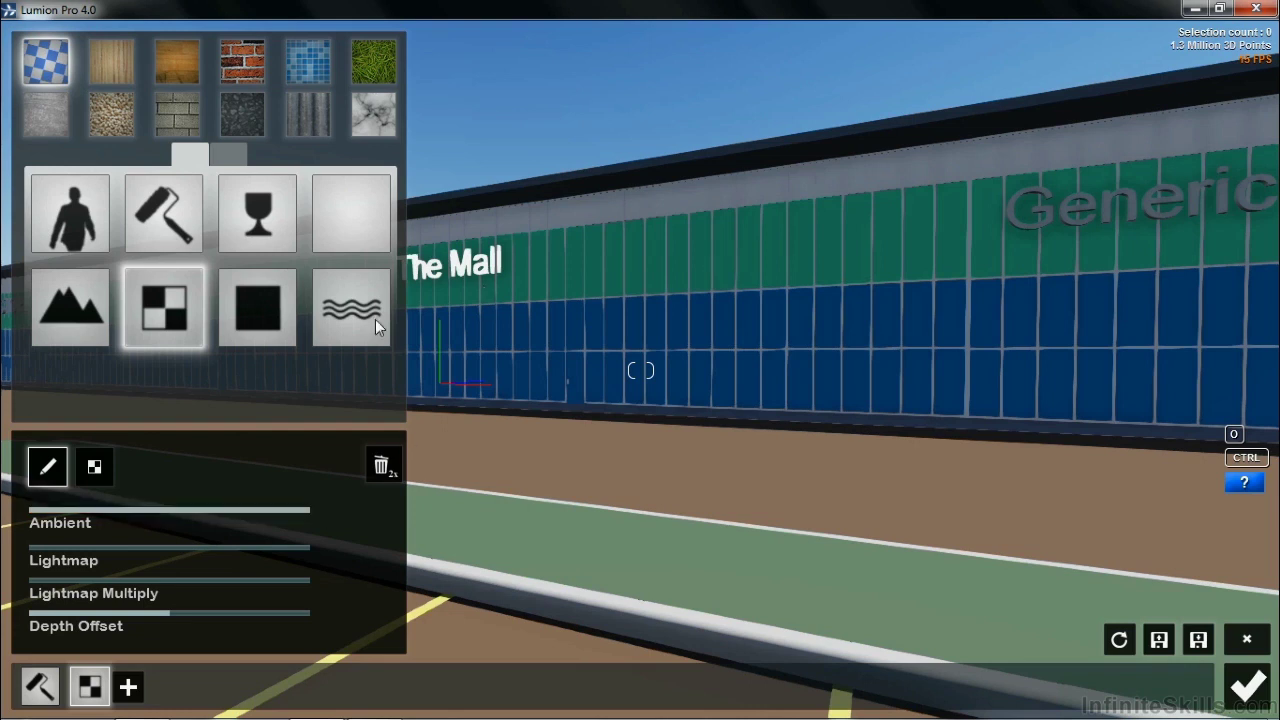
pyautogui.moveTo(49, 511); pyautogui.dragTo(320, 517)
pyautogui.click(1247, 688)
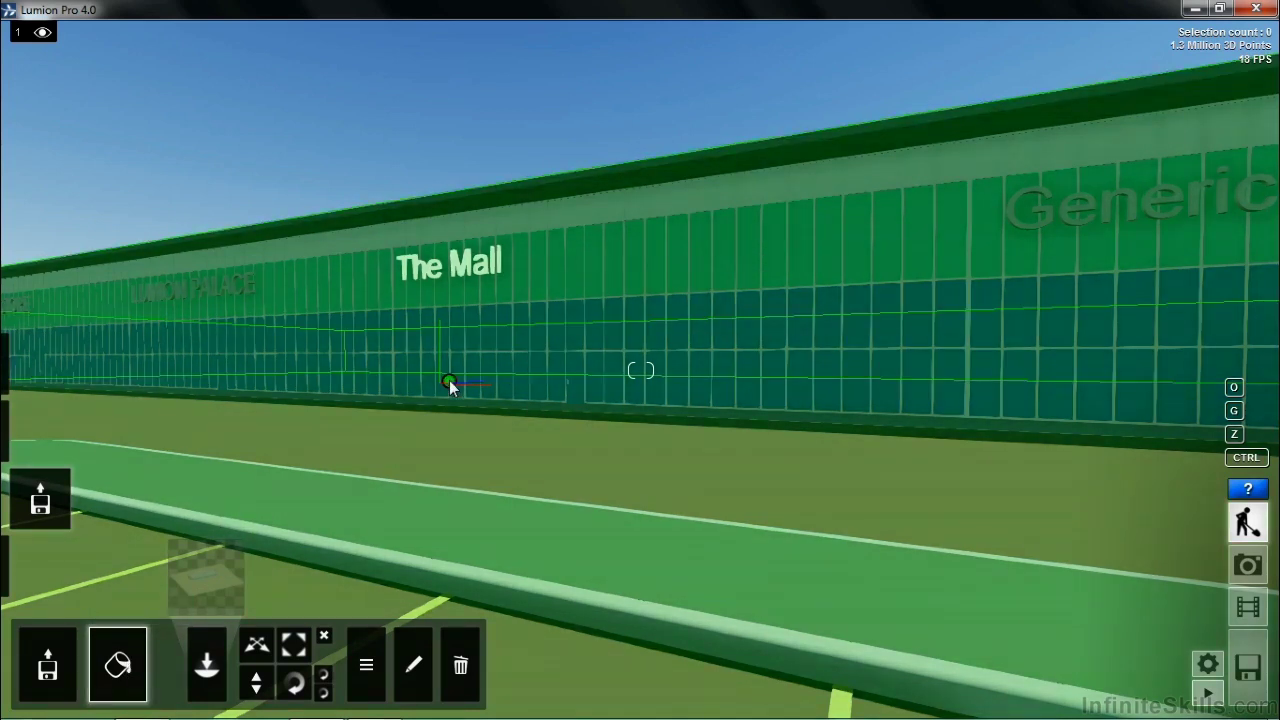
# Add a Lightmap material to the "Generic Super Store" sign lettering and save the change.
pyautogui.click(449, 383)
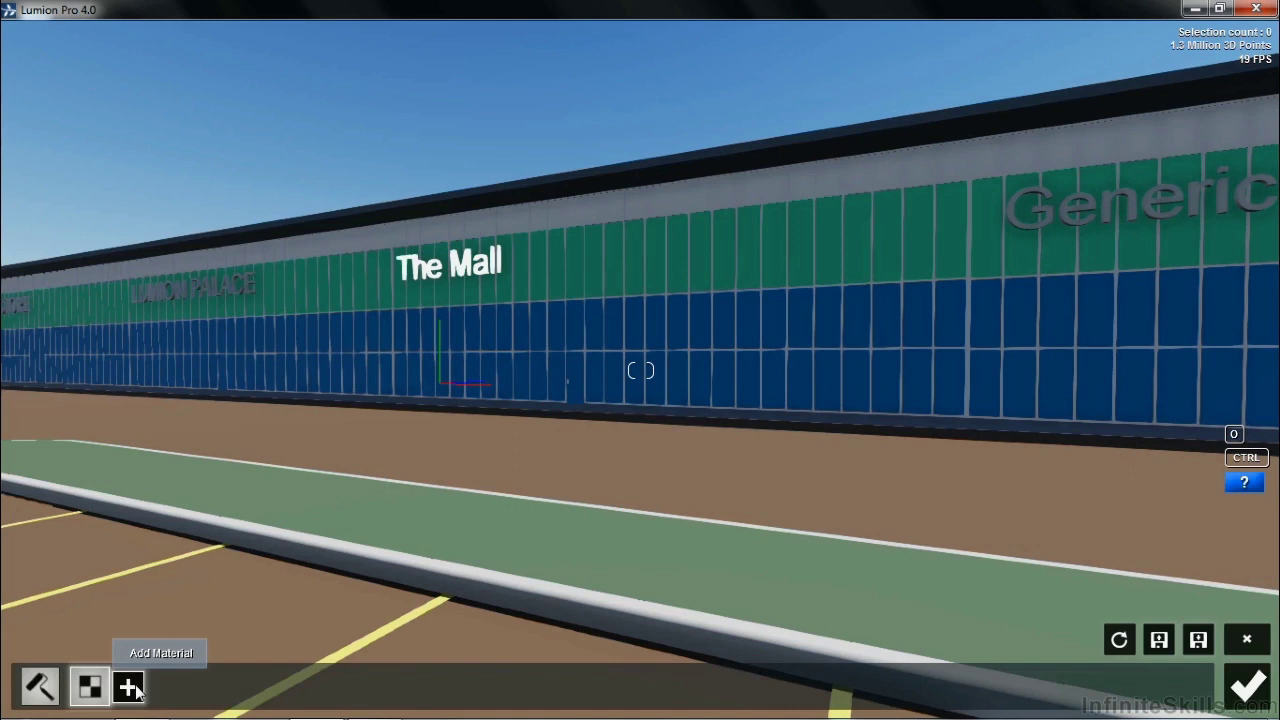
pyautogui.click(130, 686)
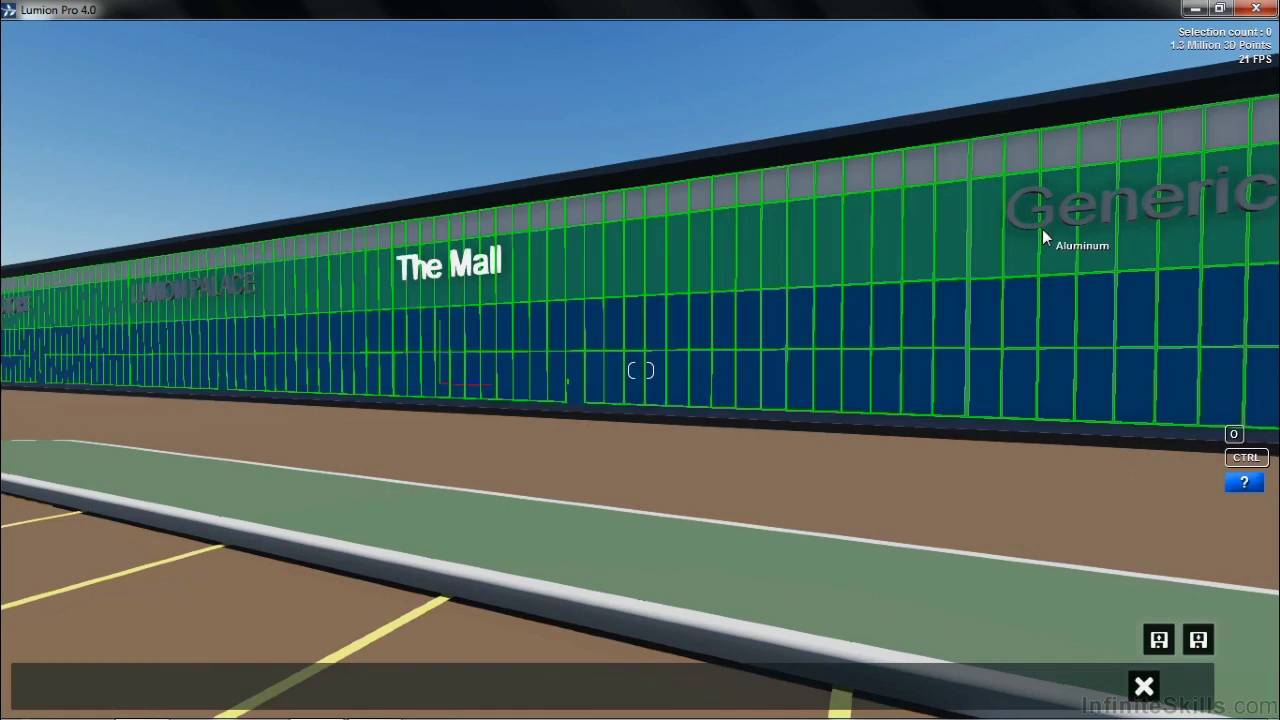
pyautogui.click(1044, 223)
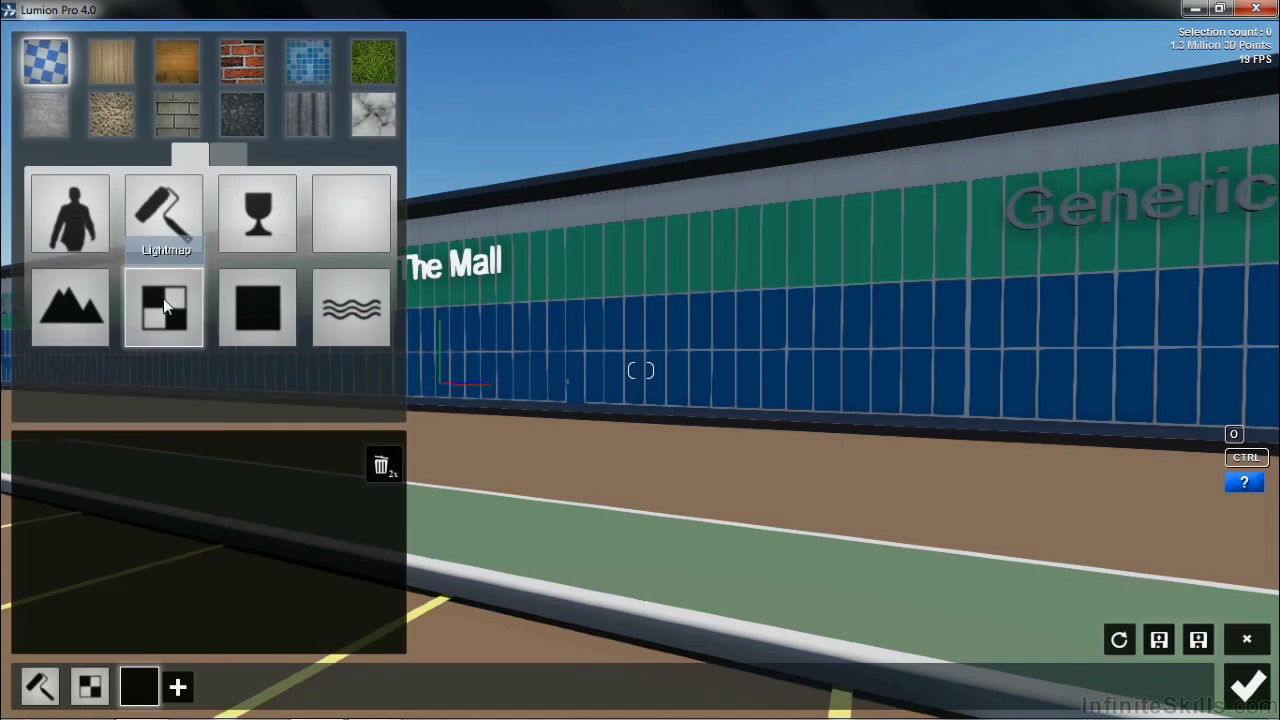
pyautogui.click(163, 298)
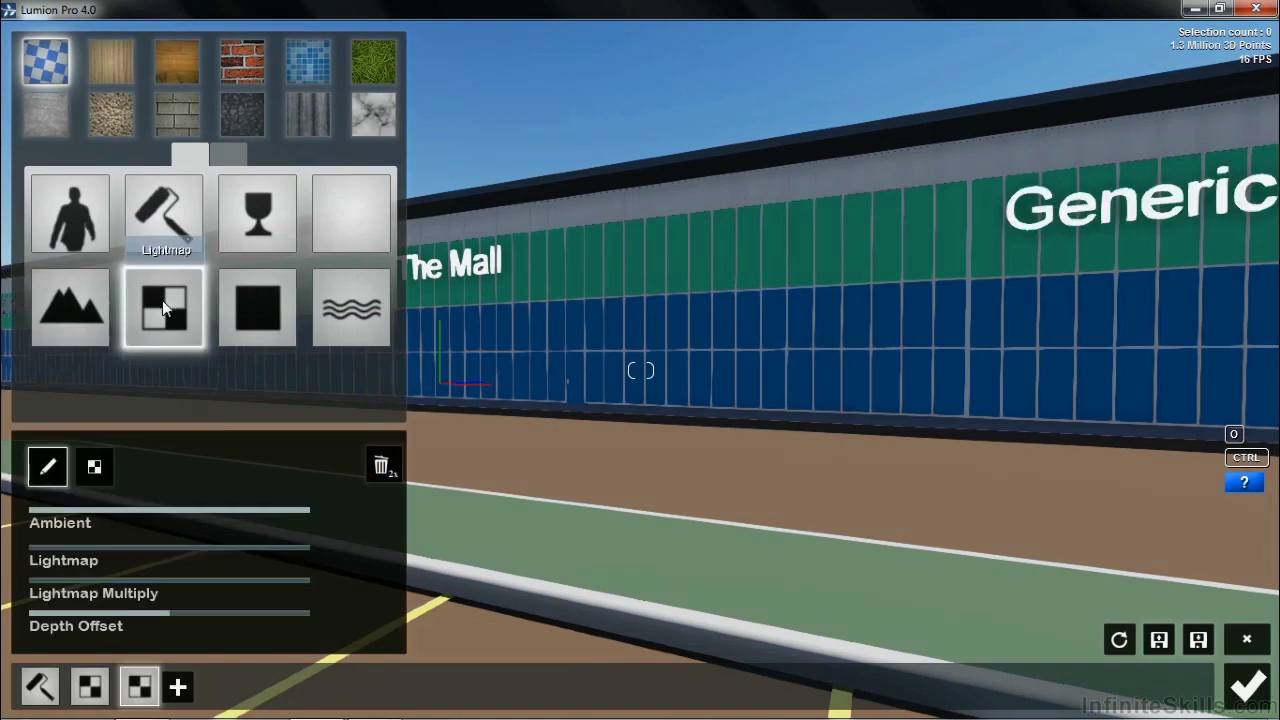
pyautogui.click(1248, 687)
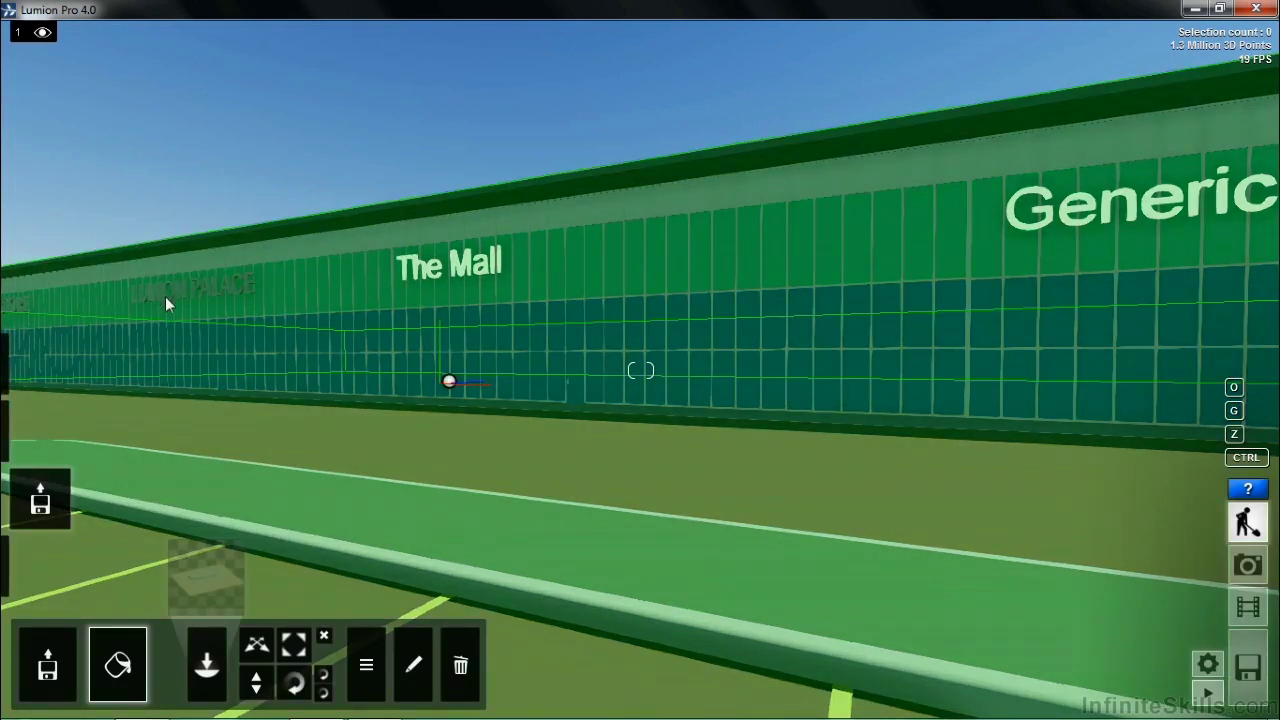
# Add a Lightmap material to the "LUMION PALACE" sign lettering and save the change.
pyautogui.press('s')
pyautogui.press('a')
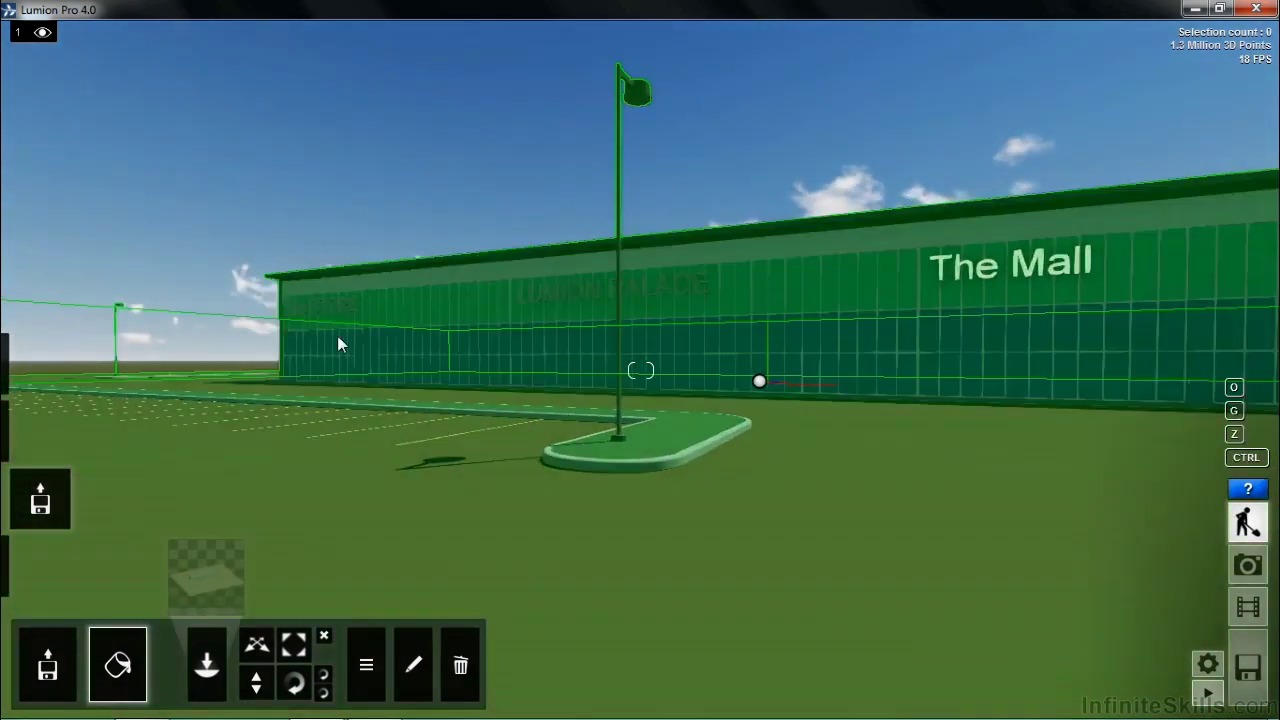
pyautogui.press('w')
pyautogui.press('w')
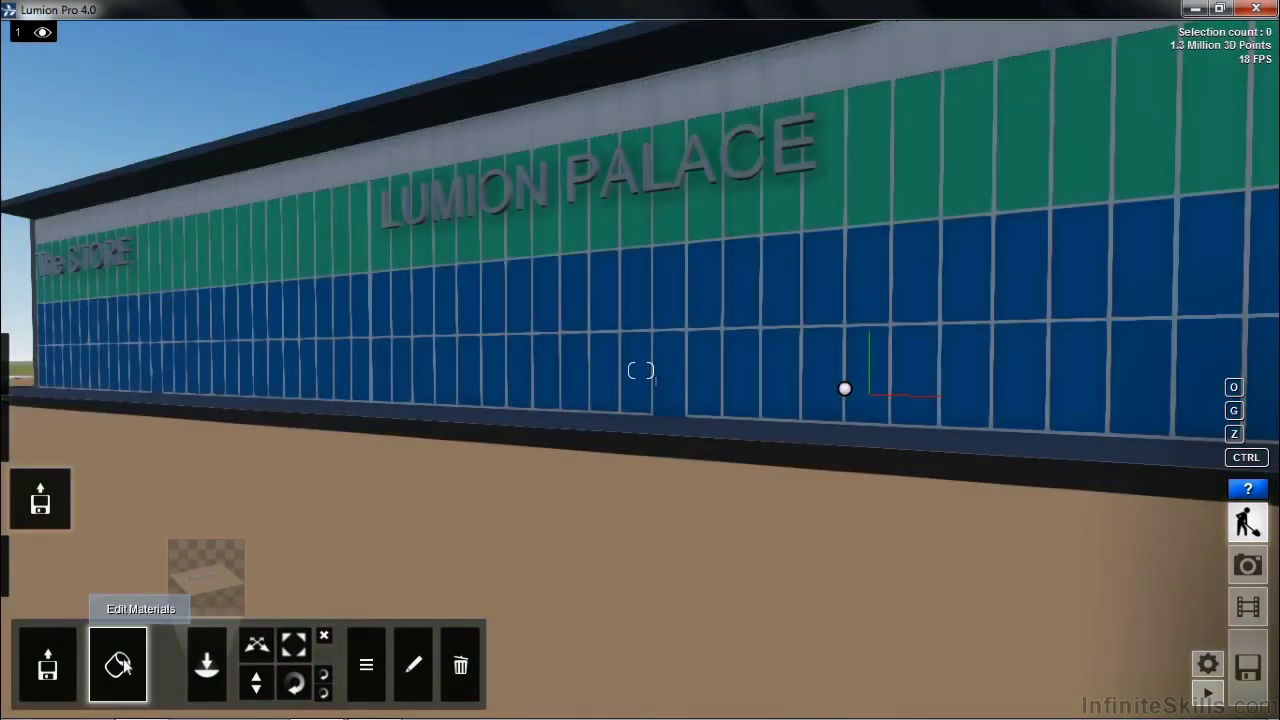
pyautogui.click(118, 665)
pyautogui.click(844, 389)
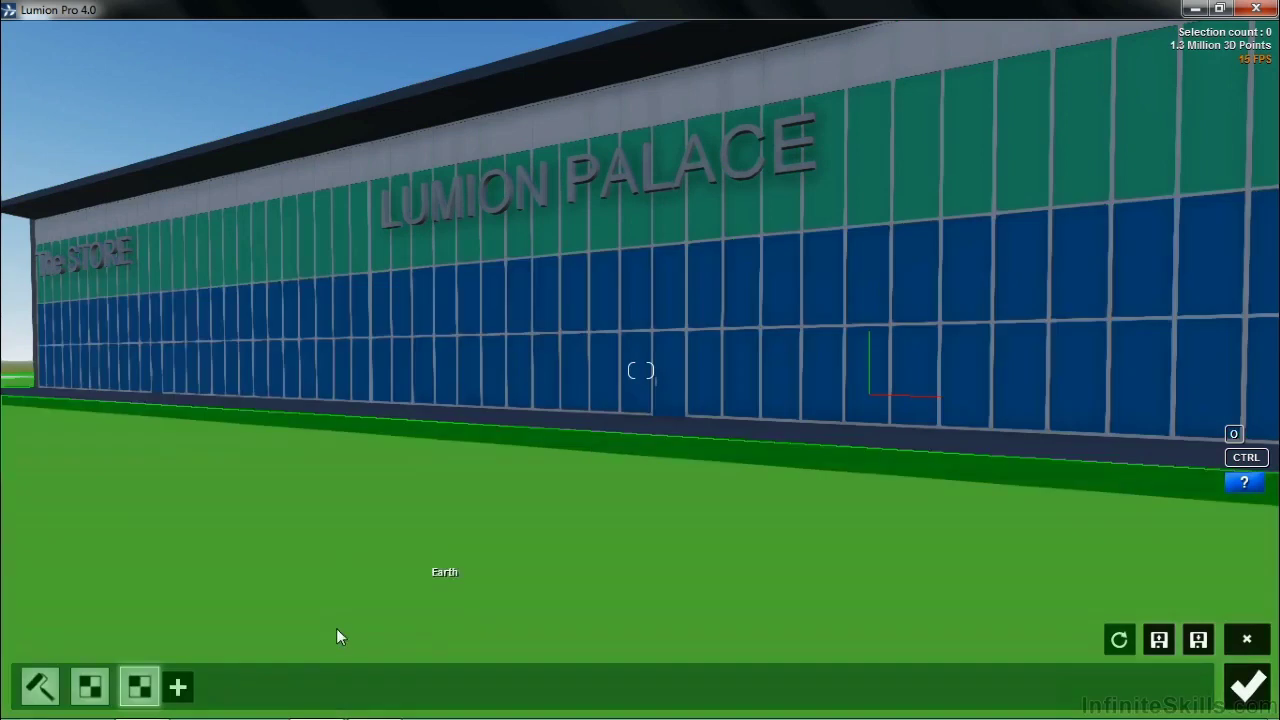
pyautogui.click(178, 687)
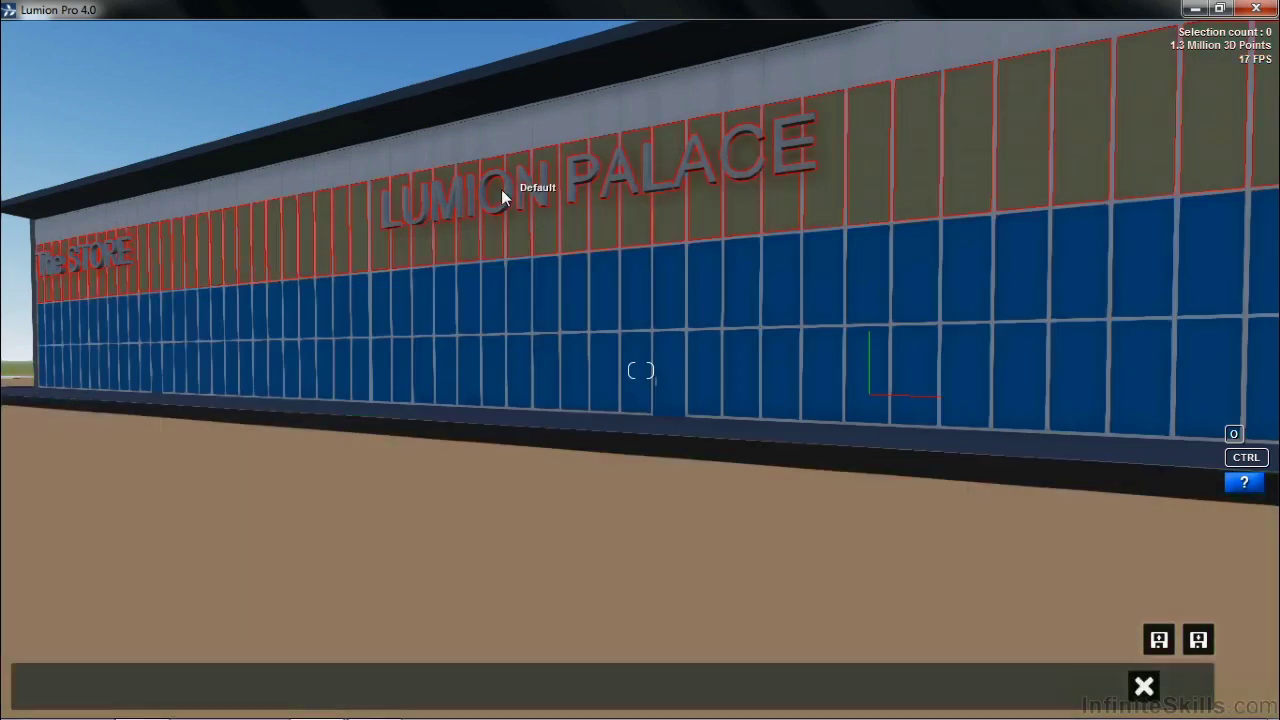
pyautogui.click(523, 190)
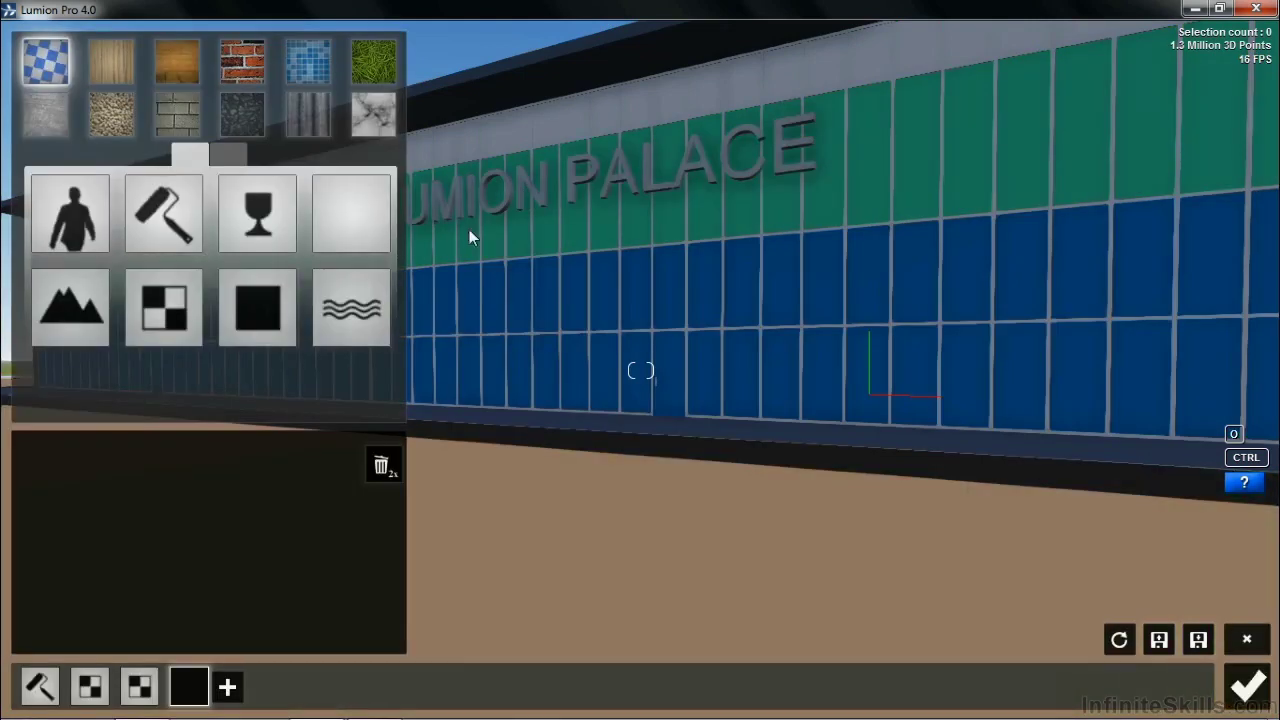
pyautogui.click(170, 322)
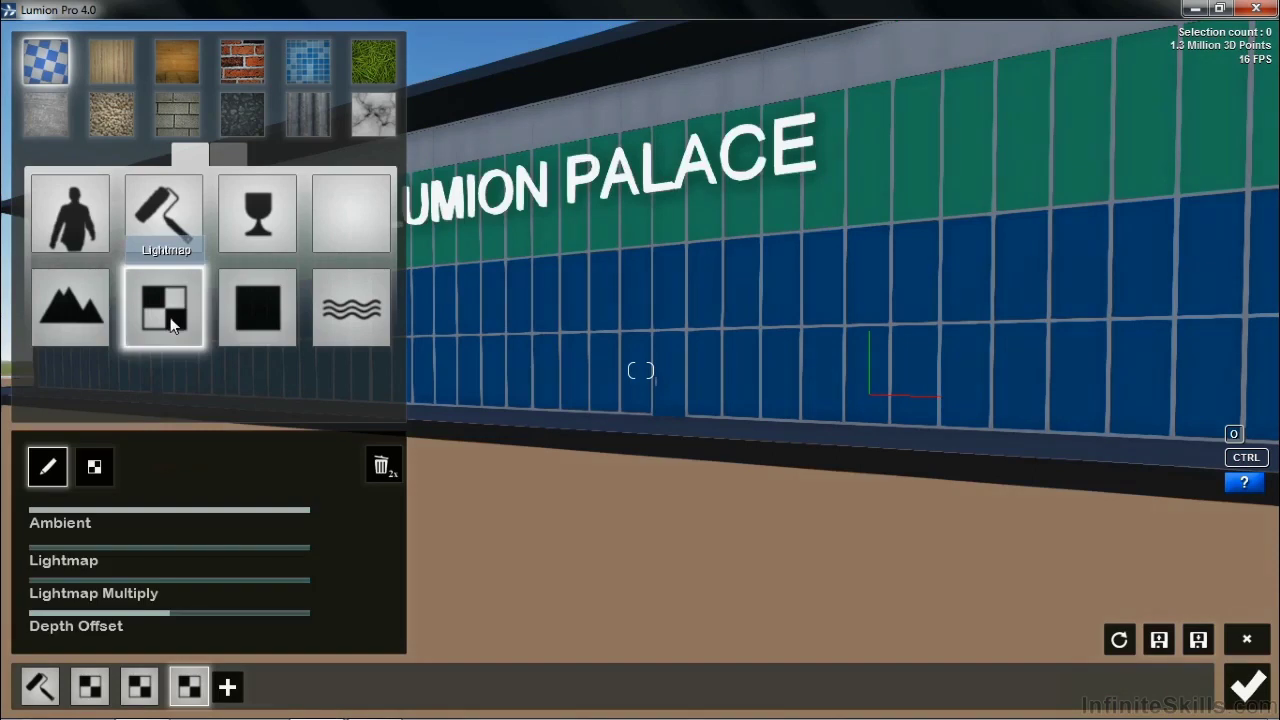
pyautogui.click(1246, 686)
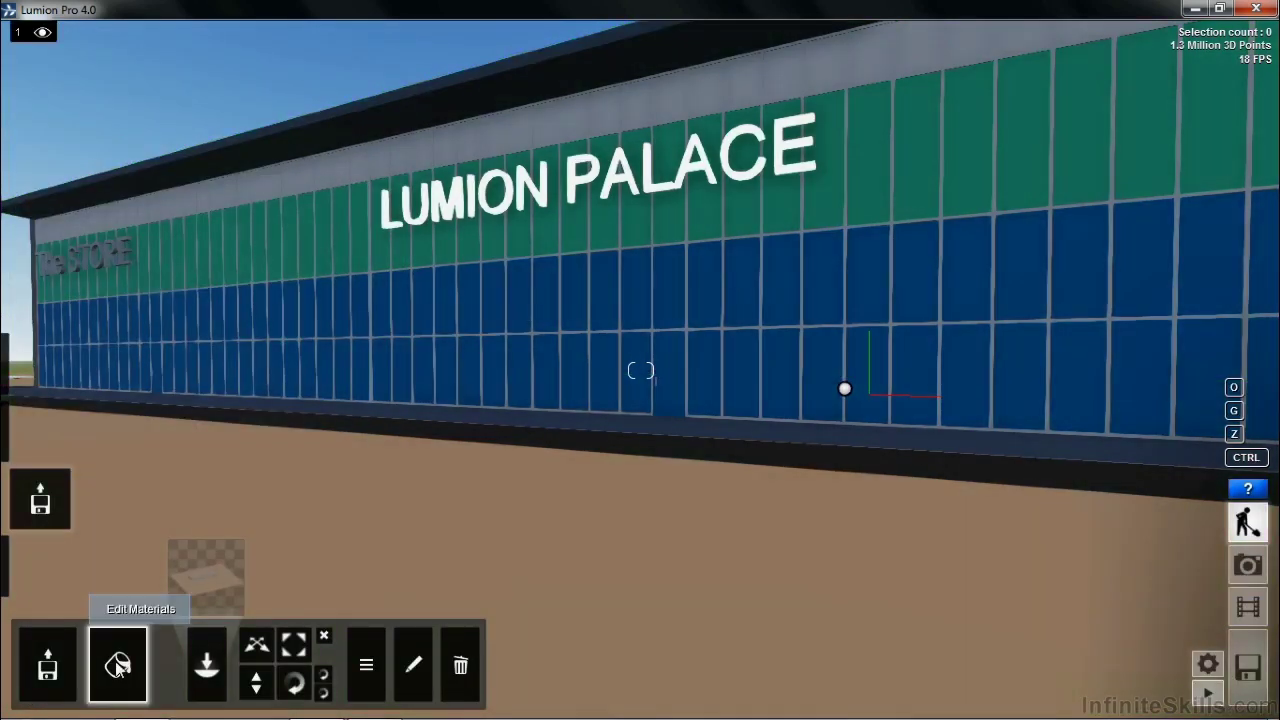
# Add a Lightmap material to "The STORE" sign lettering and save the change.
pyautogui.click(118, 668)
pyautogui.click(755, 480)
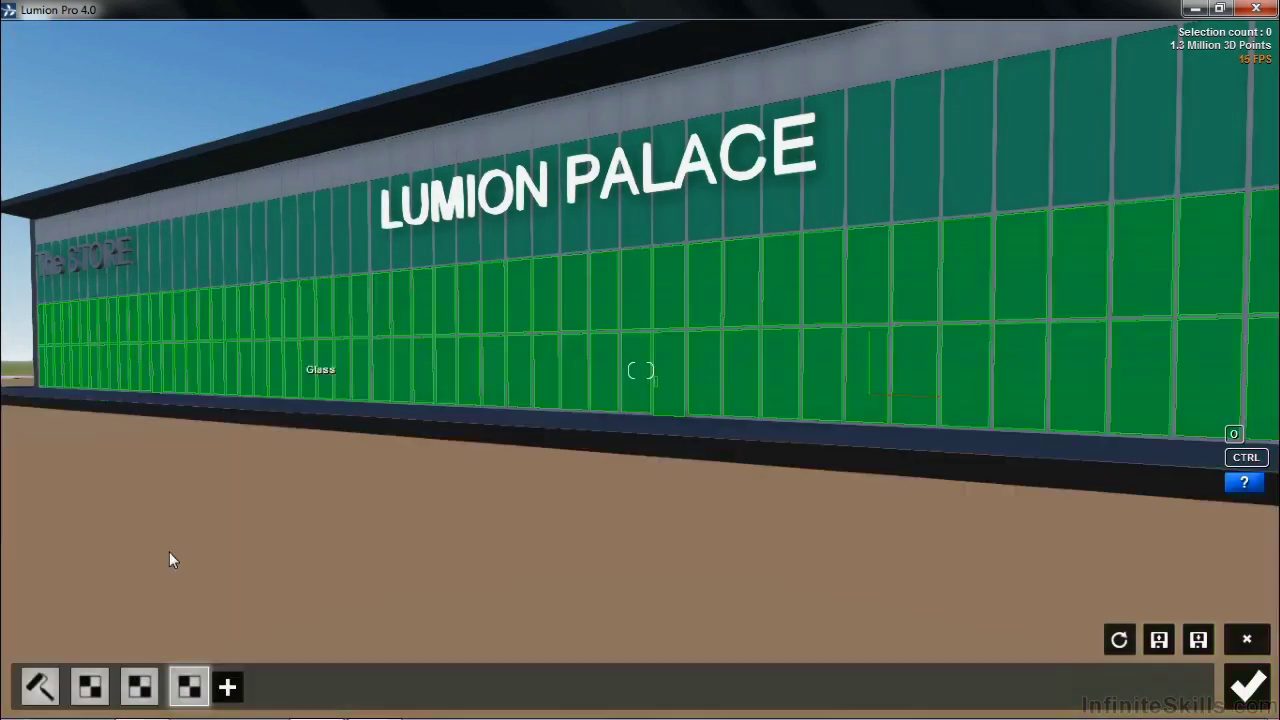
pyautogui.click(226, 687)
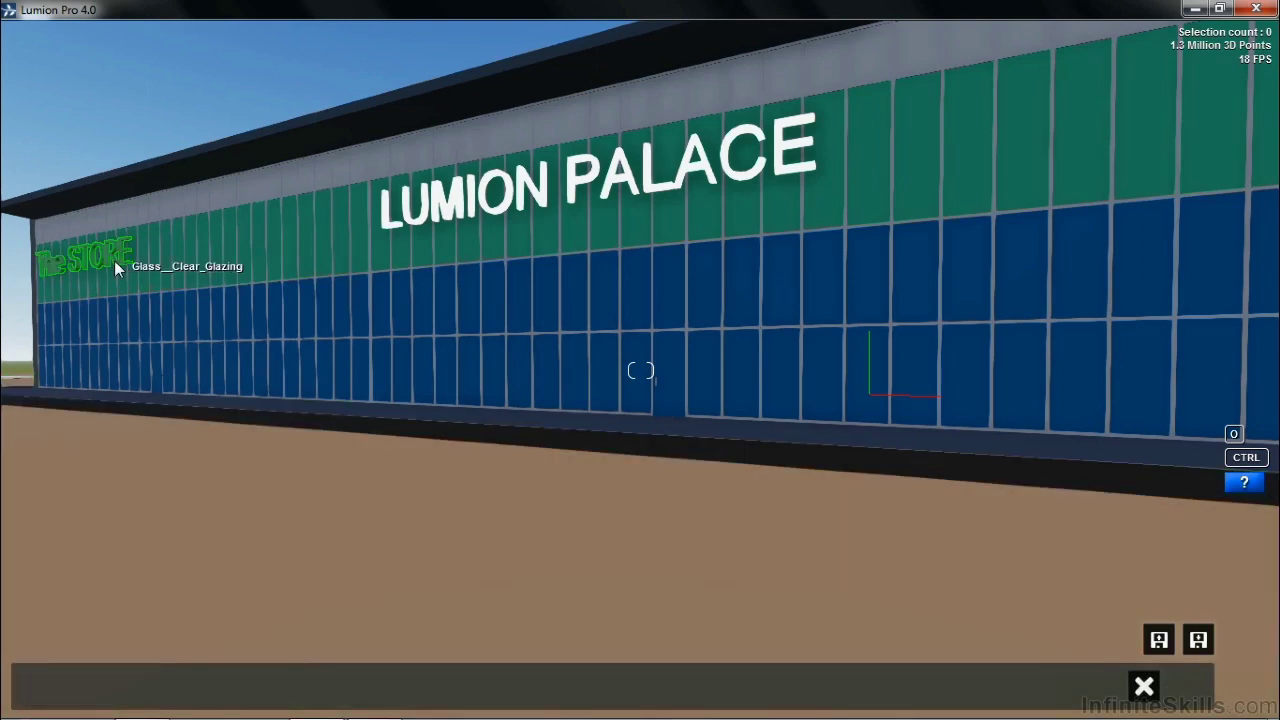
pyautogui.click(115, 264)
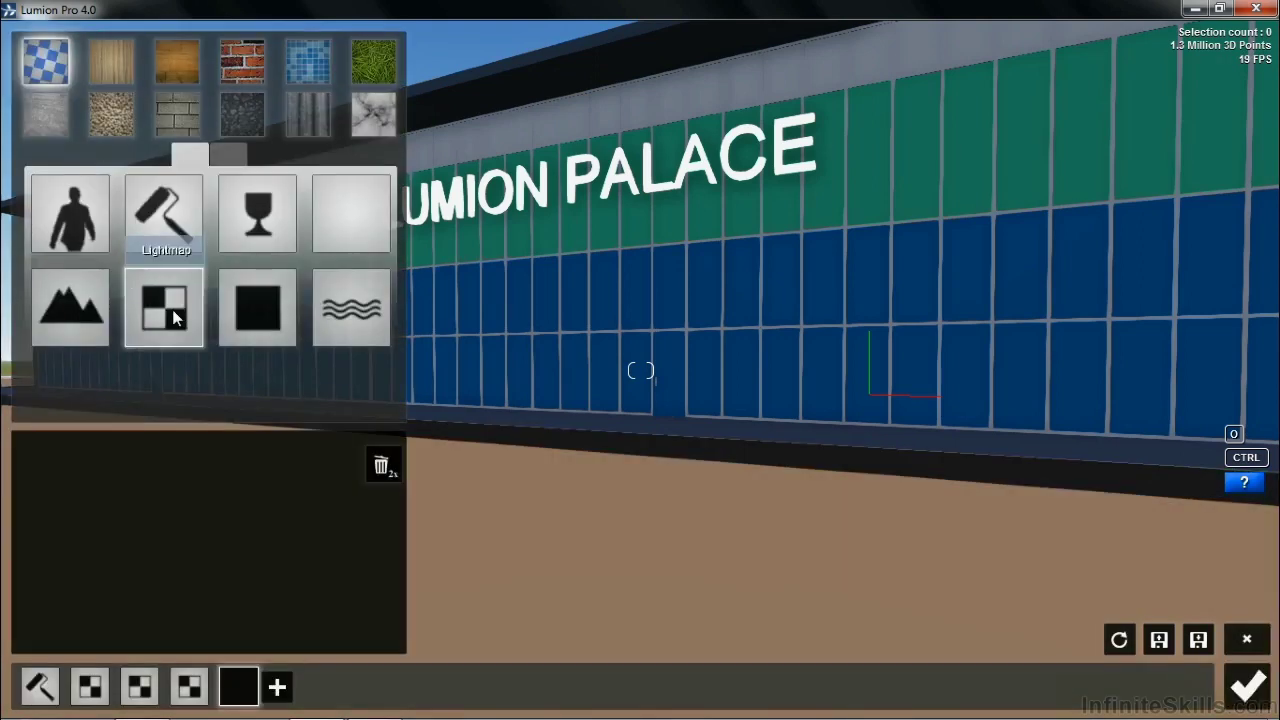
pyautogui.click(173, 316)
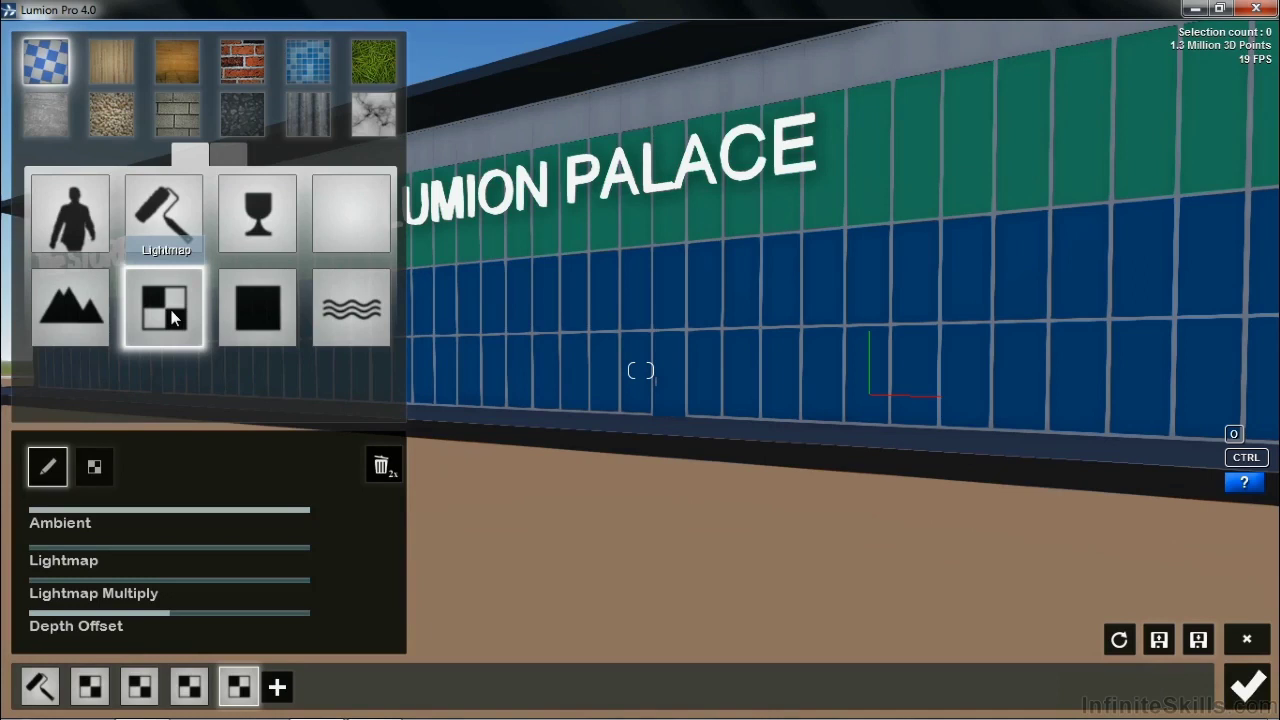
pyautogui.click(1250, 687)
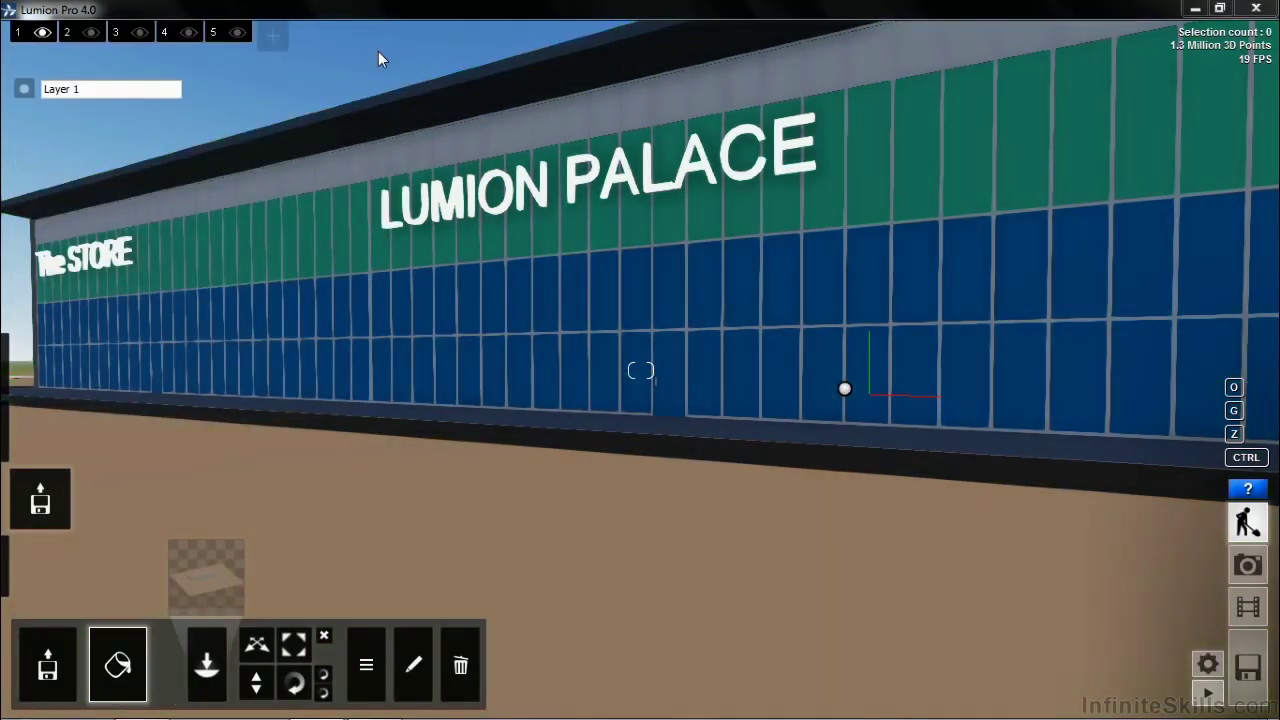